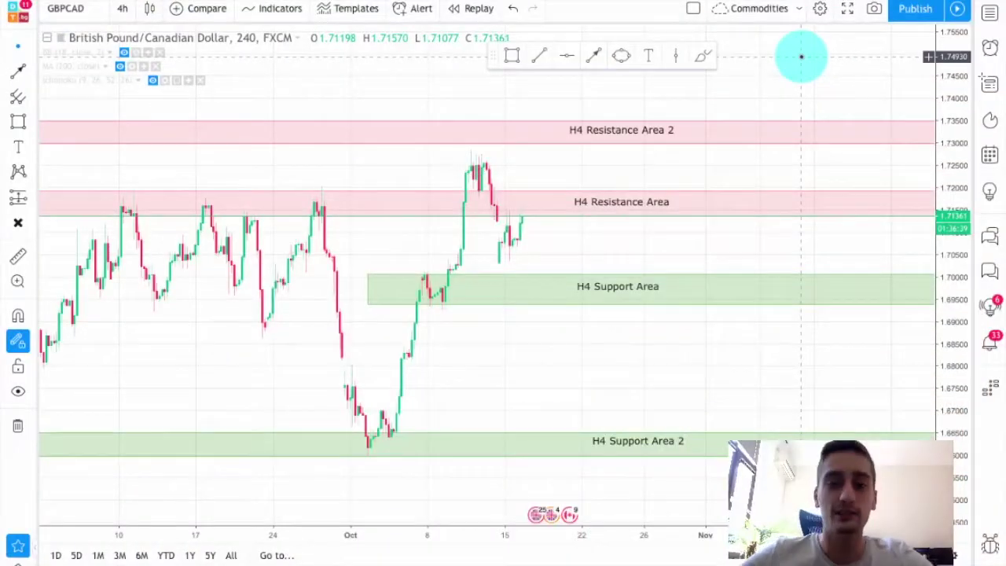
{"action": "scroll", "coordinate": [623, 174], "scroll_direction": "up", "scroll_amount": 1}
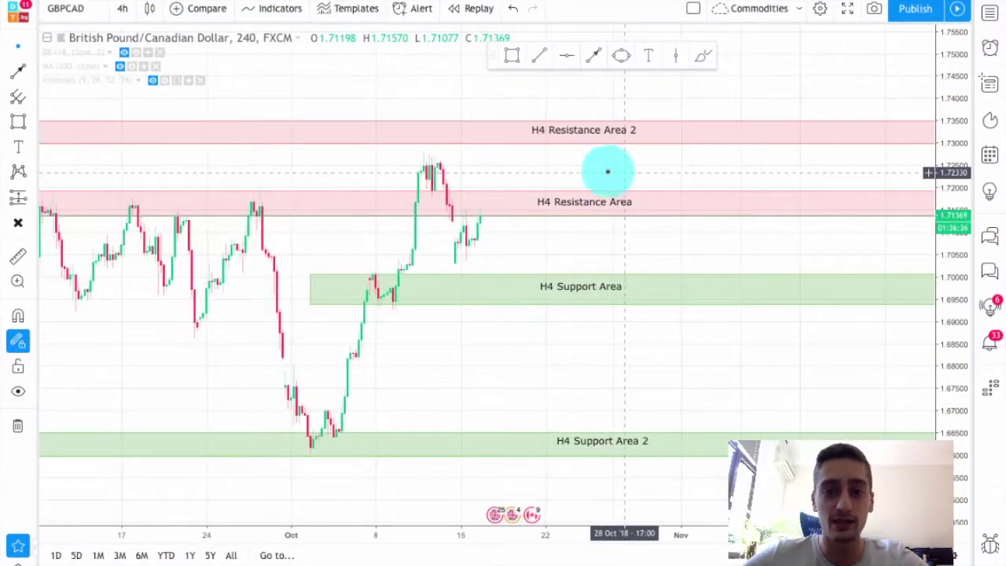
{"action": "scroll", "coordinate": [603, 168], "scroll_direction": "up", "scroll_amount": 1}
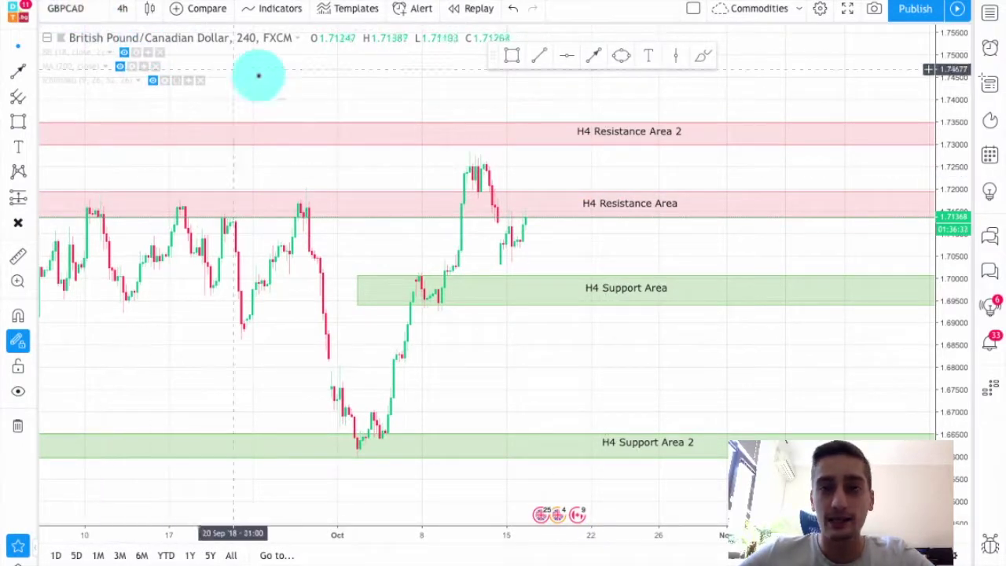
{"action": "left_click_drag", "start_coordinate": [590, 243], "coordinate": [606, 236]}
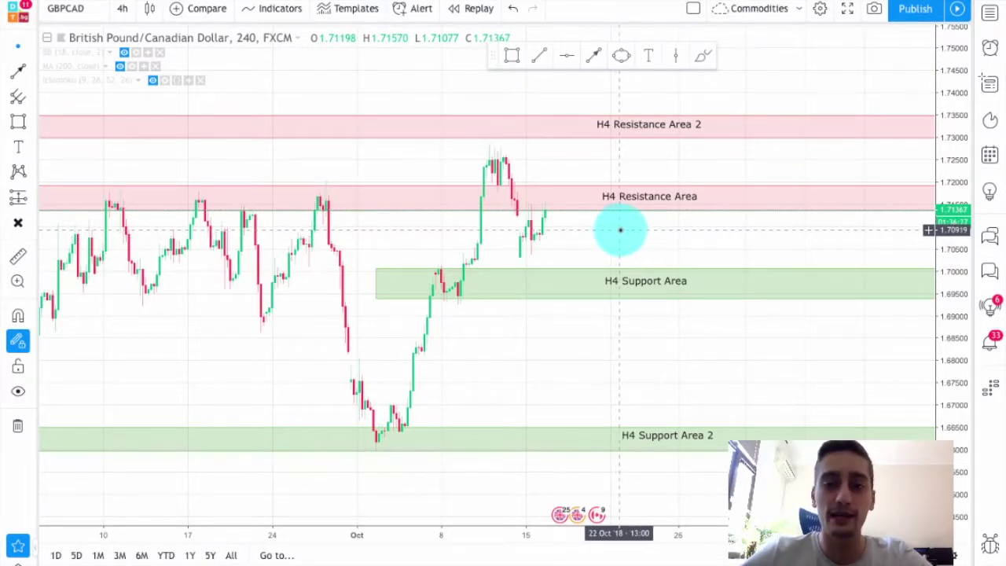
{"action": "left_click_drag", "start_coordinate": [645, 229], "coordinate": [658, 231]}
{"action": "scroll", "coordinate": [658, 231], "scroll_direction": "up", "scroll_amount": 2}
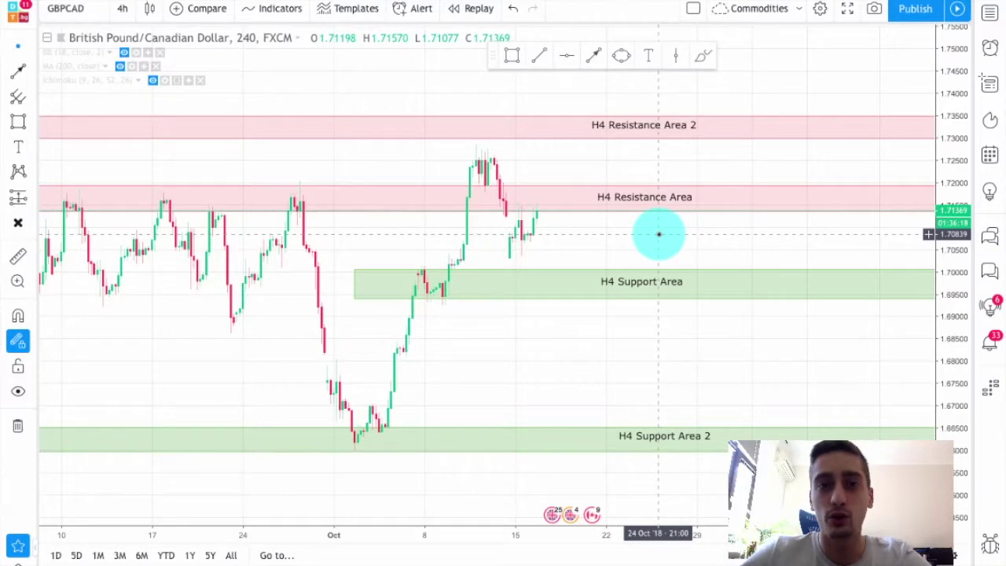
{"action": "left_click_drag", "start_coordinate": [670, 234], "coordinate": [628, 242]}
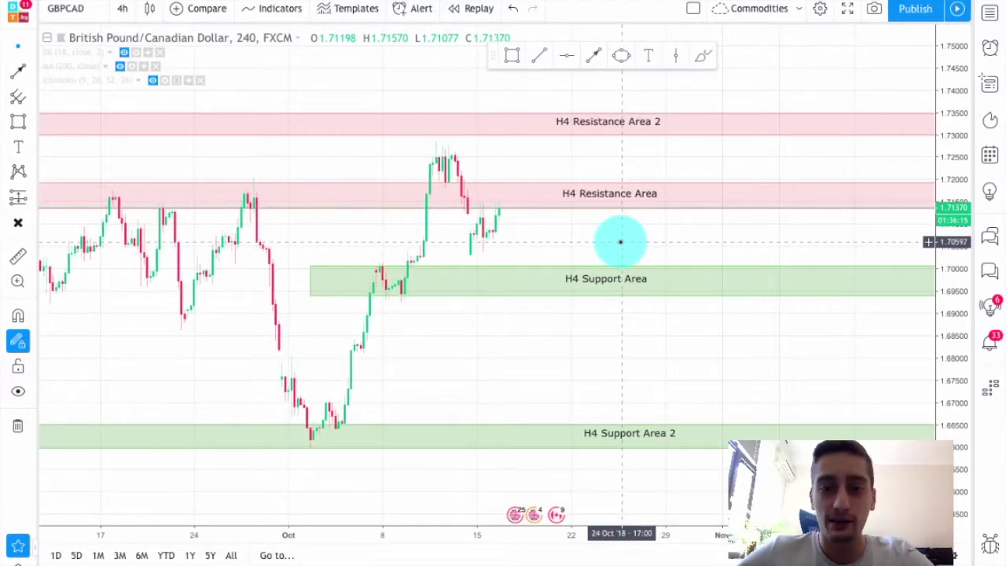
{"action": "left_click_drag", "start_coordinate": [620, 247], "coordinate": [674, 241]}
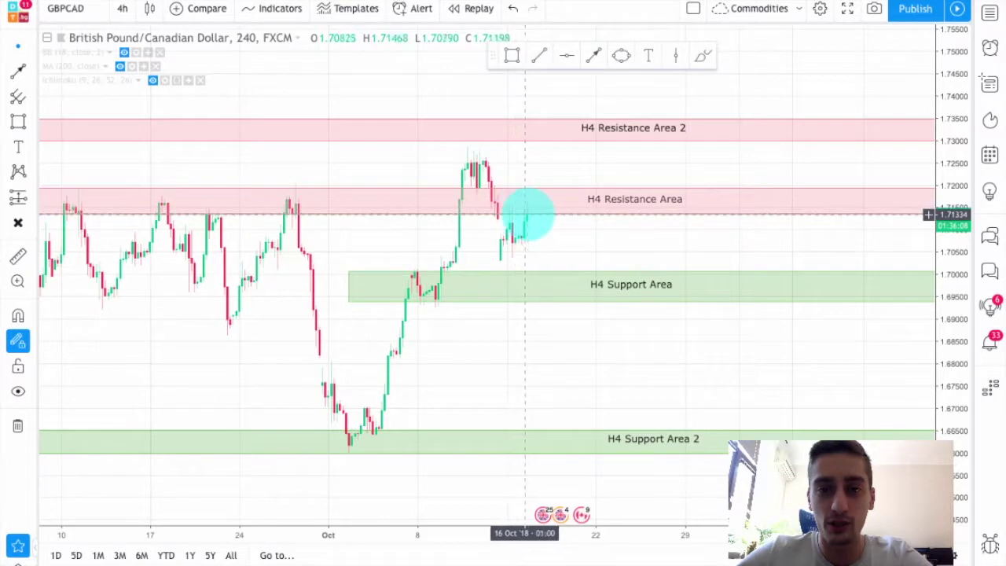
- With an orange brush, circle the four September price peaks in the H4 Resistance Area and sketch an arrow at the October breakout through it
{"action": "left_click_drag", "start_coordinate": [557, 231], "coordinate": [653, 136]}
{"action": "left_click", "coordinate": [702, 55]}
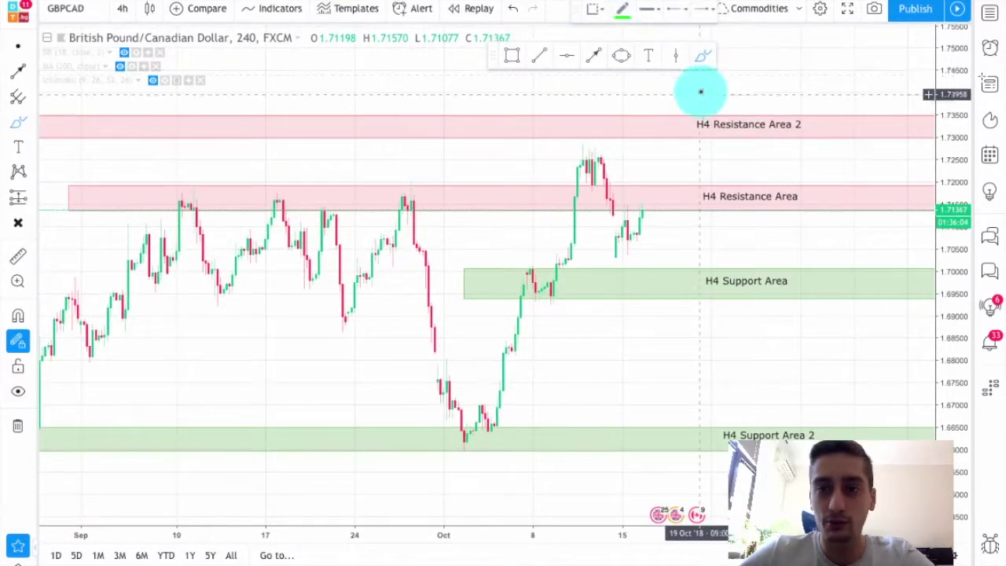
{"action": "left_click", "coordinate": [622, 9]}
{"action": "left_click", "coordinate": [644, 90]}
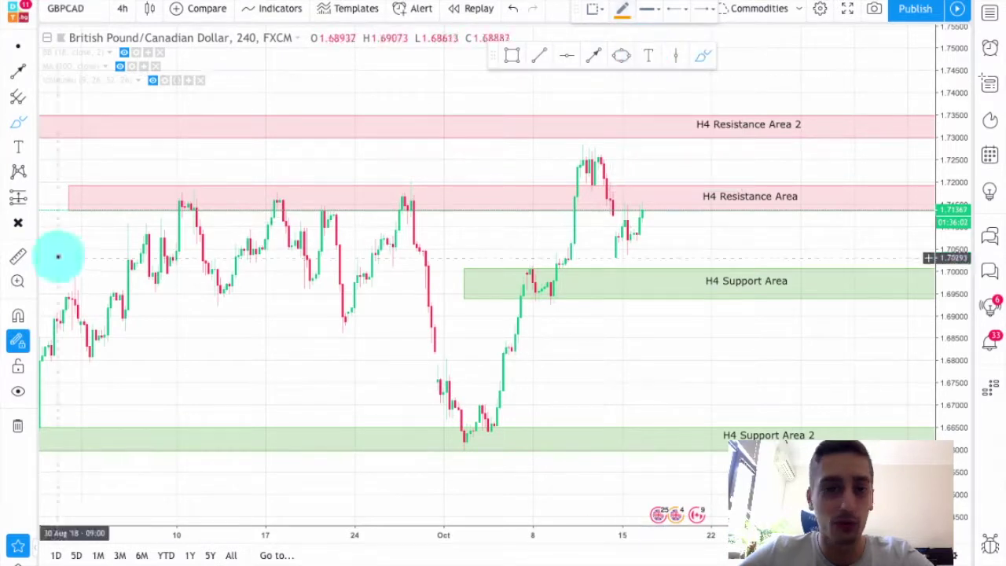
{"action": "mouse_move", "coordinate": [213, 194]}
{"action": "left_mouse_down"}
{"action": "mouse_move", "coordinate": [162, 209]}
{"action": "mouse_move", "coordinate": [189, 188]}
{"action": "left_mouse_up"}
{"action": "left_click_drag", "start_coordinate": [281, 186], "coordinate": [298, 191]}
{"action": "mouse_move", "coordinate": [402, 186]}
{"action": "left_mouse_down"}
{"action": "mouse_move", "coordinate": [426, 202]}
{"action": "mouse_move", "coordinate": [377, 193]}
{"action": "mouse_move", "coordinate": [402, 186]}
{"action": "left_mouse_up"}
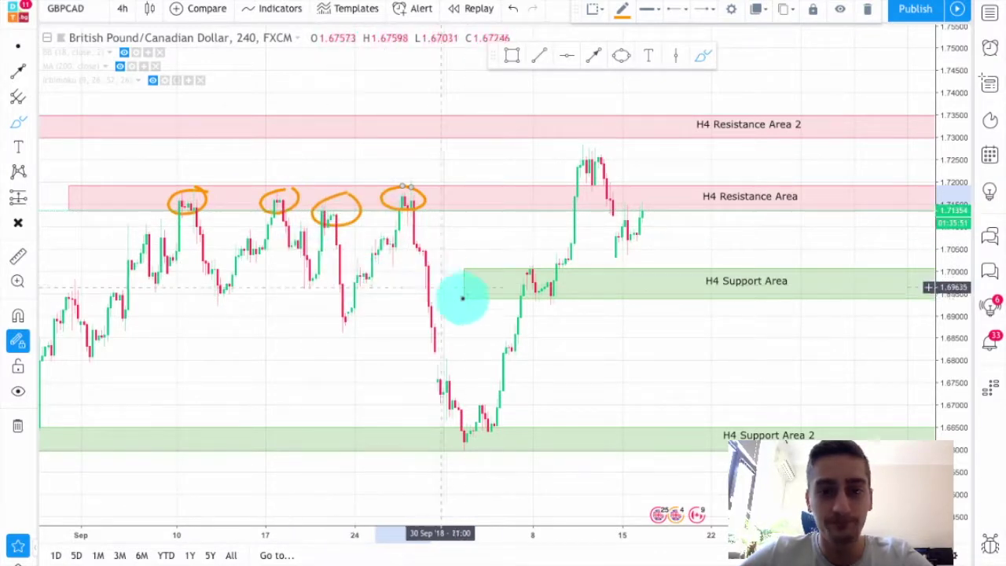
{"action": "scroll", "coordinate": [675, 265], "scroll_direction": "up", "scroll_amount": 1}
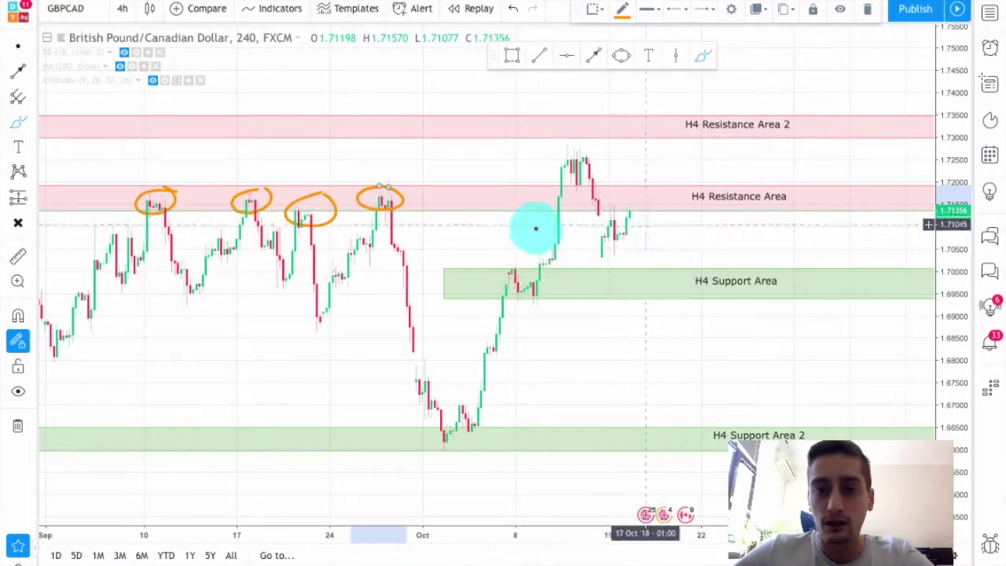
{"action": "left_click_drag", "start_coordinate": [534, 179], "coordinate": [565, 194]}
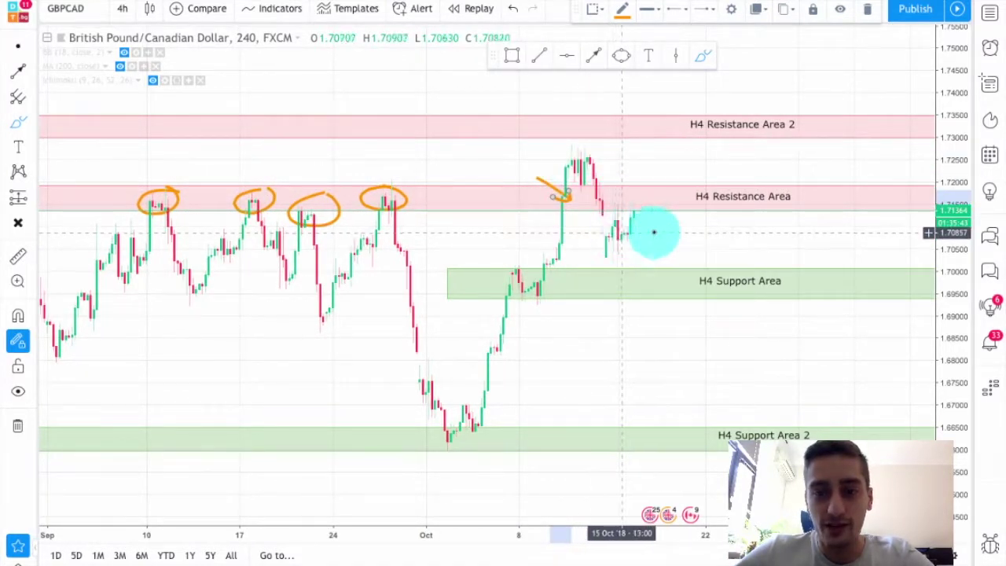
- Draw a rectangle around the October price peak above the H4 Resistance Area, from about 1.726 down to 1.719
{"action": "scroll", "coordinate": [660, 231], "scroll_direction": "up", "scroll_amount": 1}
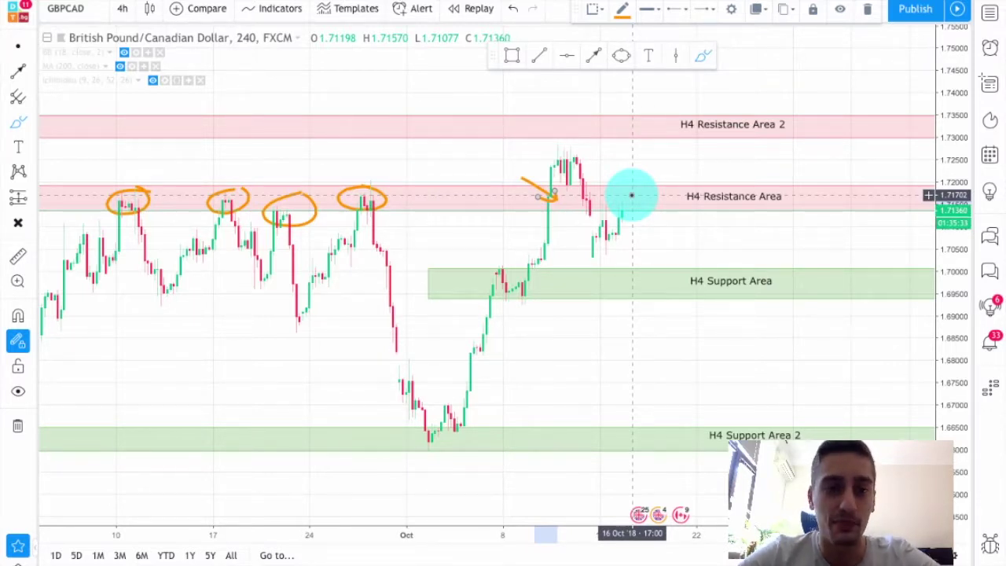
{"action": "scroll", "coordinate": [669, 233], "scroll_direction": "up", "scroll_amount": 2}
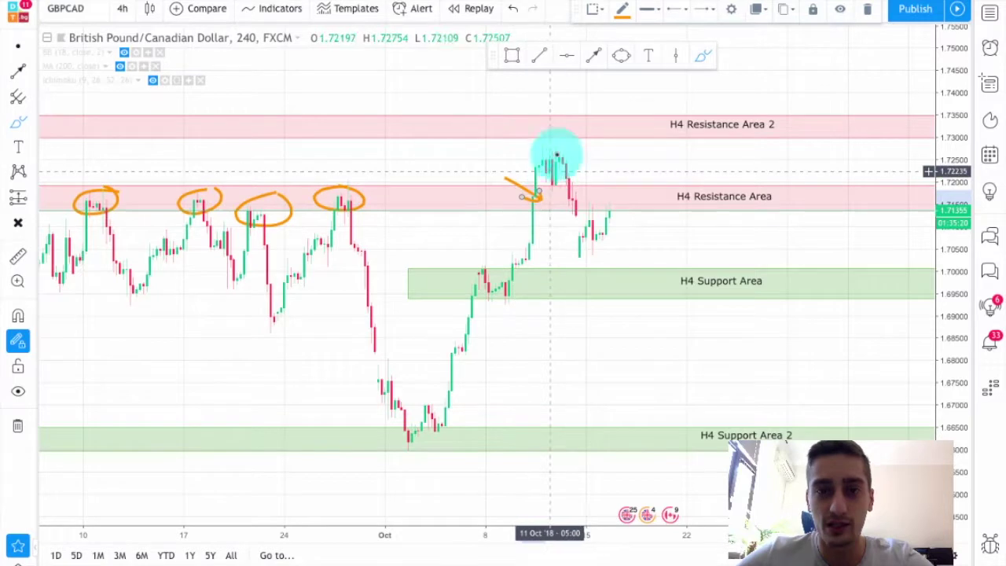
{"action": "left_click", "coordinate": [511, 54]}
{"action": "left_click_drag", "start_coordinate": [521, 155], "coordinate": [596, 186]}
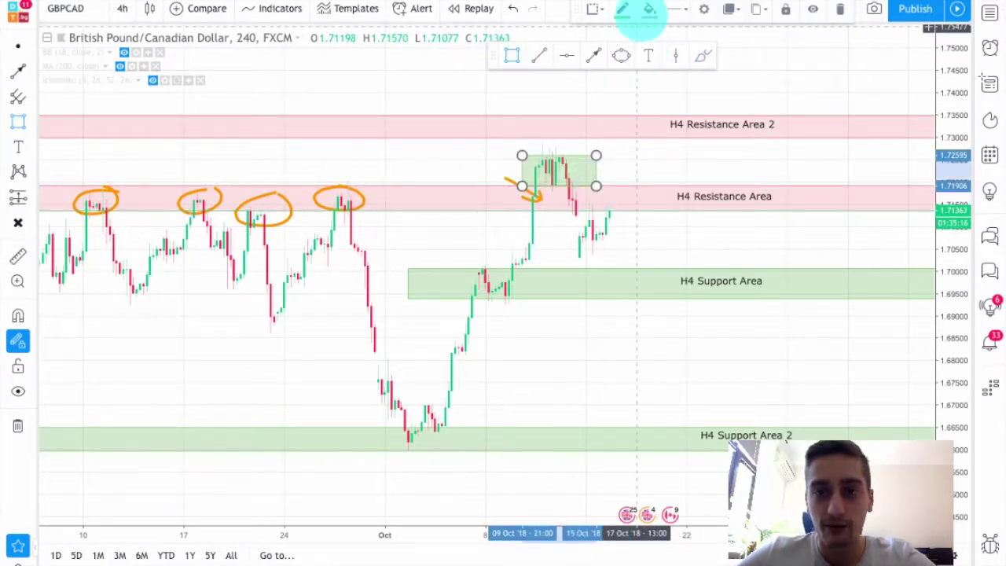
- Change the border and fill of the rectangle around the October peak to blue and deselect it
{"action": "left_click", "coordinate": [621, 8]}
{"action": "left_click", "coordinate": [707, 78]}
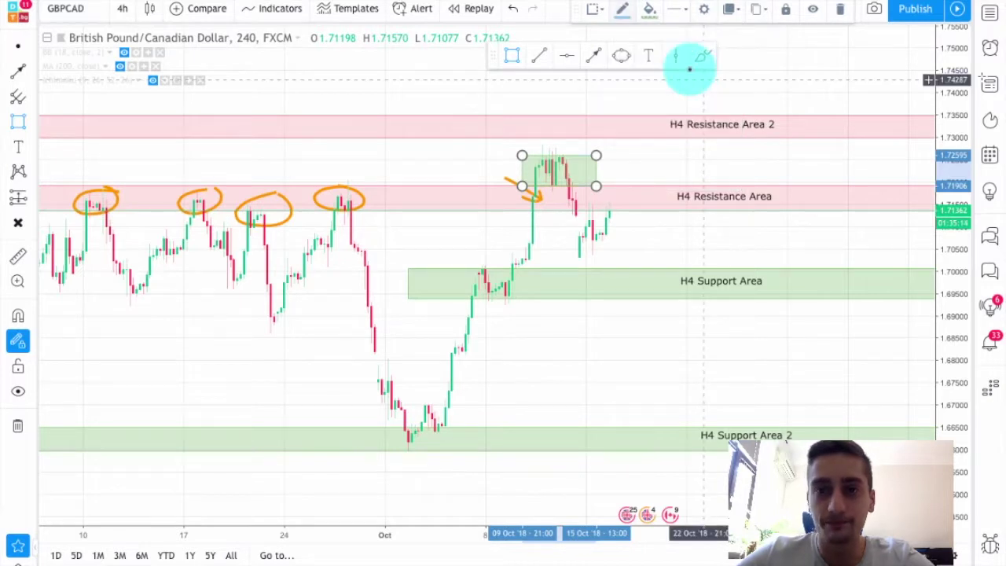
{"action": "left_click", "coordinate": [649, 8]}
{"action": "left_click", "coordinate": [733, 66]}
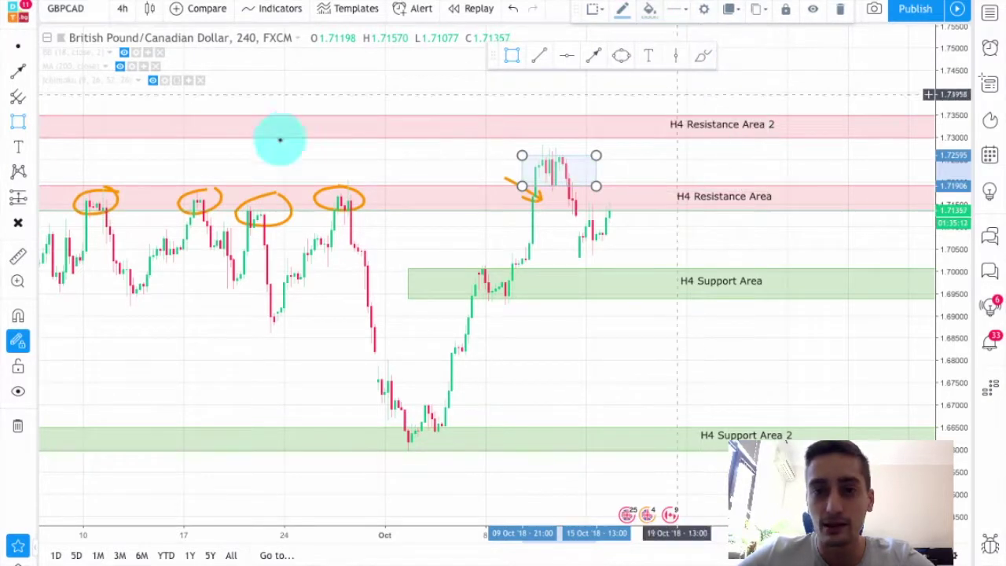
{"action": "left_click", "coordinate": [554, 246]}
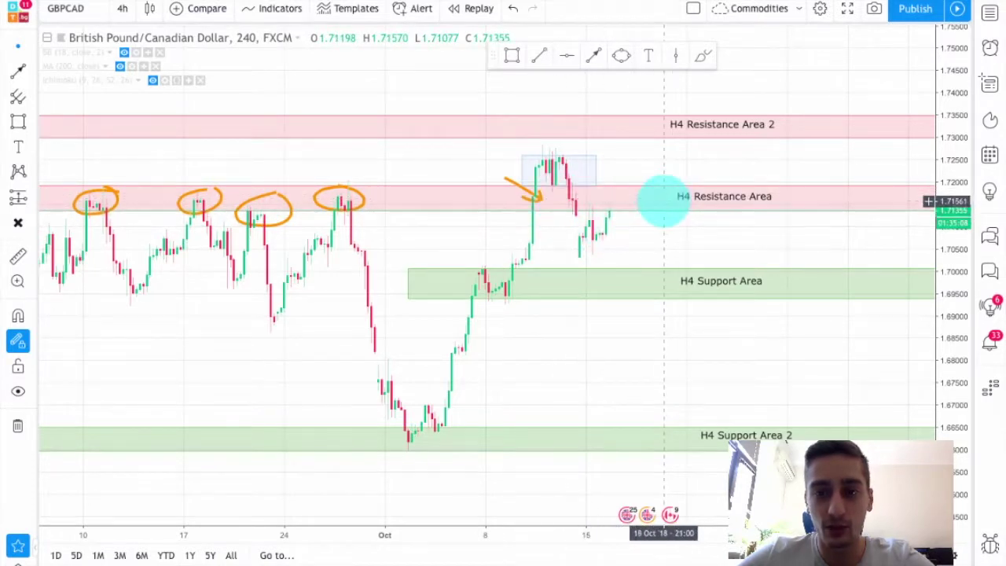
- Draw a red arrow from the latest candle at about 1.7136 down to the upper edge of H4 Support Area 2 at about 1.665
{"action": "left_click_drag", "start_coordinate": [662, 197], "coordinate": [613, 227]}
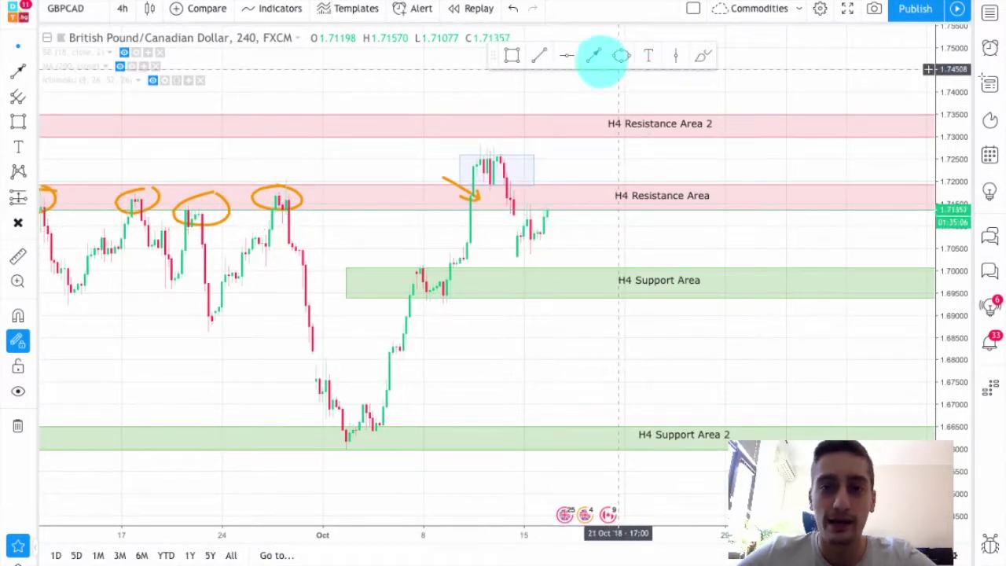
{"action": "left_click", "coordinate": [595, 56]}
{"action": "left_click", "coordinate": [559, 211]}
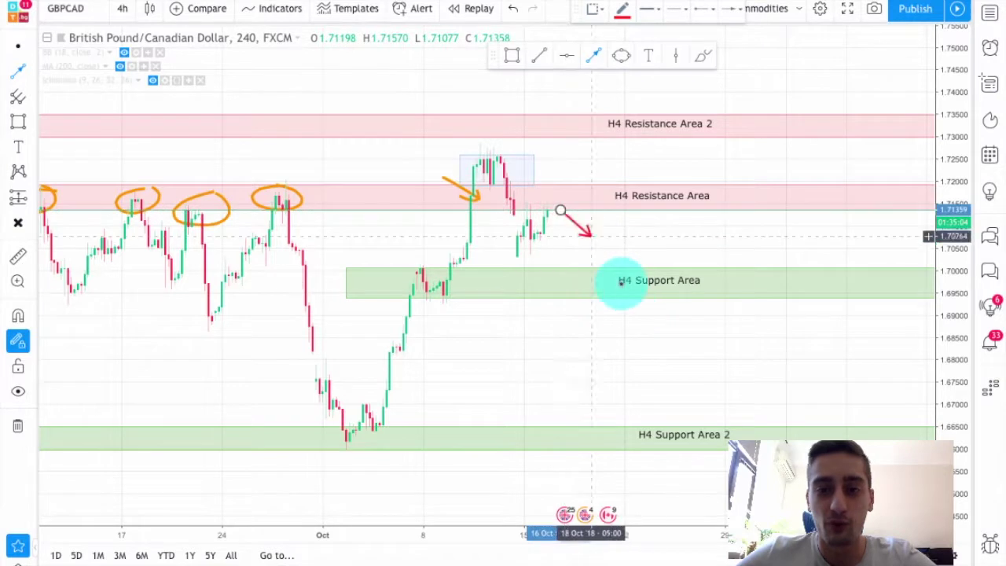
{"action": "left_click", "coordinate": [713, 424]}
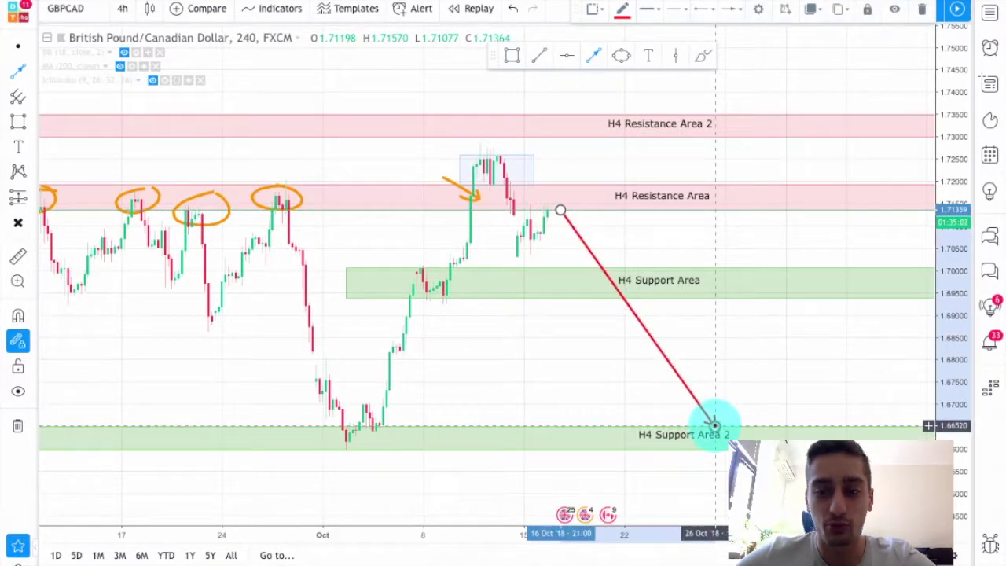
{"action": "left_click", "coordinate": [547, 434]}
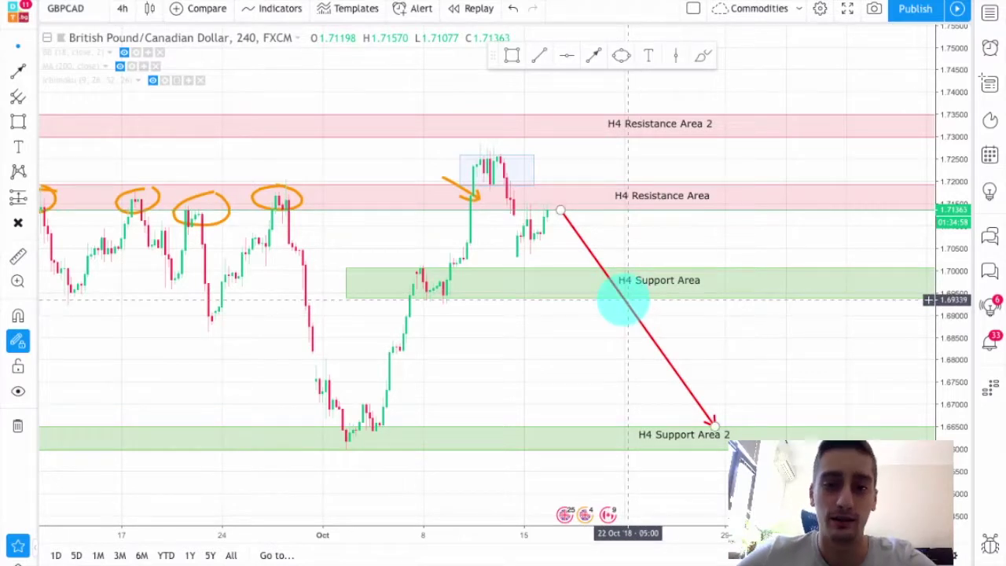
{"action": "left_click_drag", "start_coordinate": [586, 361], "coordinate": [654, 367]}
{"action": "scroll", "coordinate": [653, 366], "scroll_direction": "left", "scroll_amount": 1}
{"action": "scroll", "coordinate": [648, 338], "scroll_direction": "up", "scroll_amount": 1}
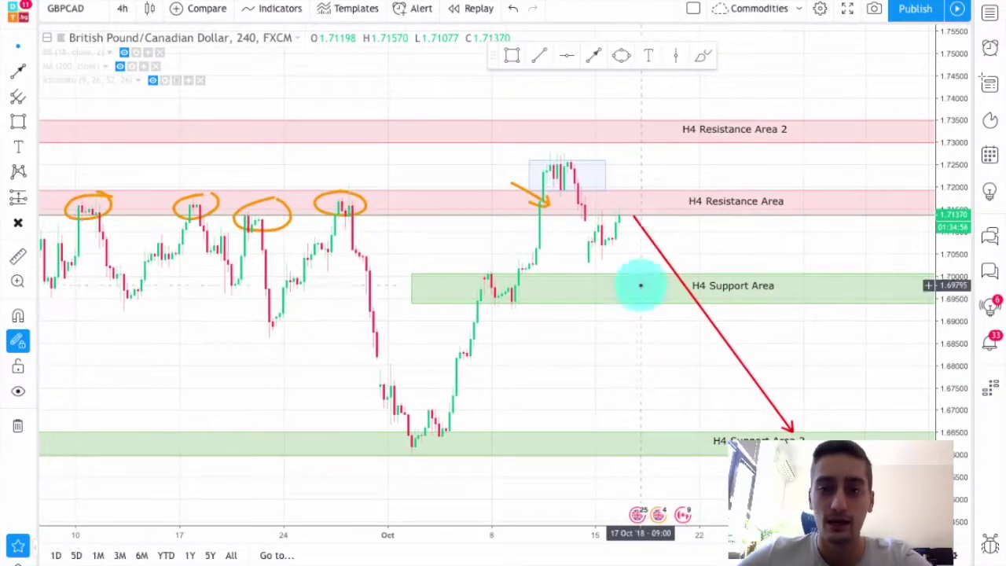
{"action": "left_click_drag", "start_coordinate": [630, 247], "coordinate": [608, 258]}
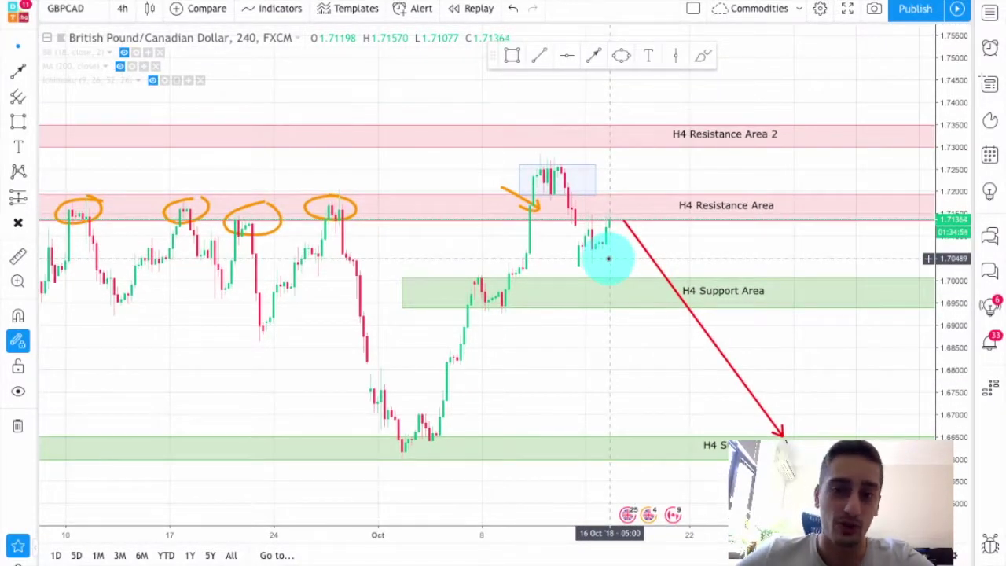
{"action": "left_click_drag", "start_coordinate": [735, 233], "coordinate": [701, 232]}
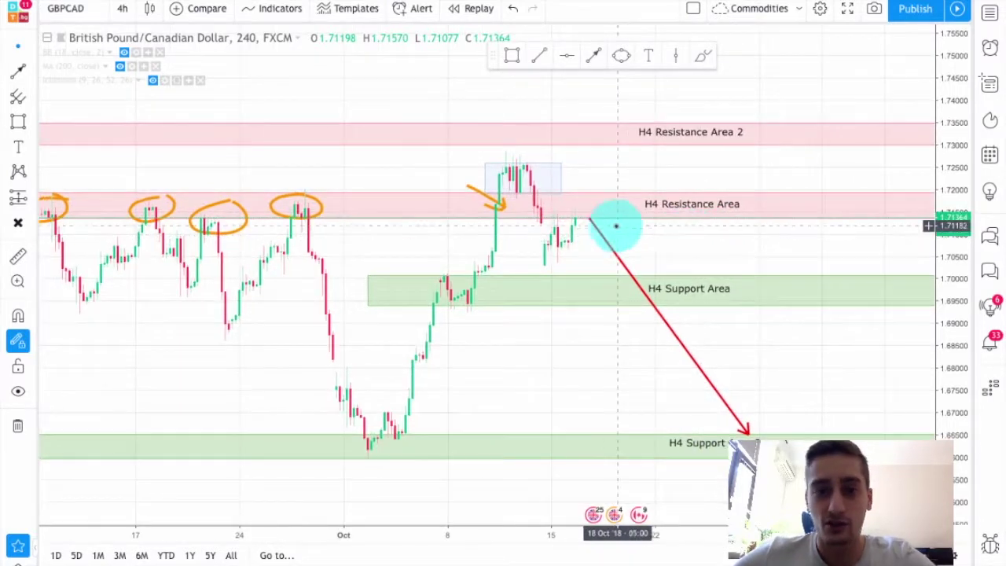
{"action": "left_click_drag", "start_coordinate": [723, 254], "coordinate": [752, 242]}
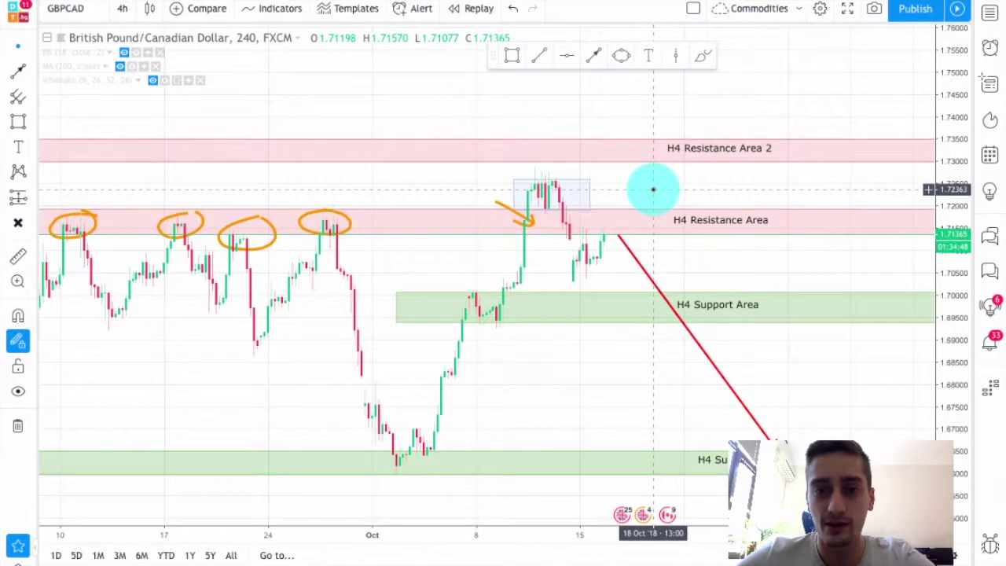
- Examine the June and July price history around H4 Resistance Area 2, and return to the recent candles
{"action": "scroll", "coordinate": [653, 190], "scroll_direction": "down", "scroll_amount": 3}
{"action": "left_click_drag", "start_coordinate": [209, 191], "coordinate": [647, 254]}
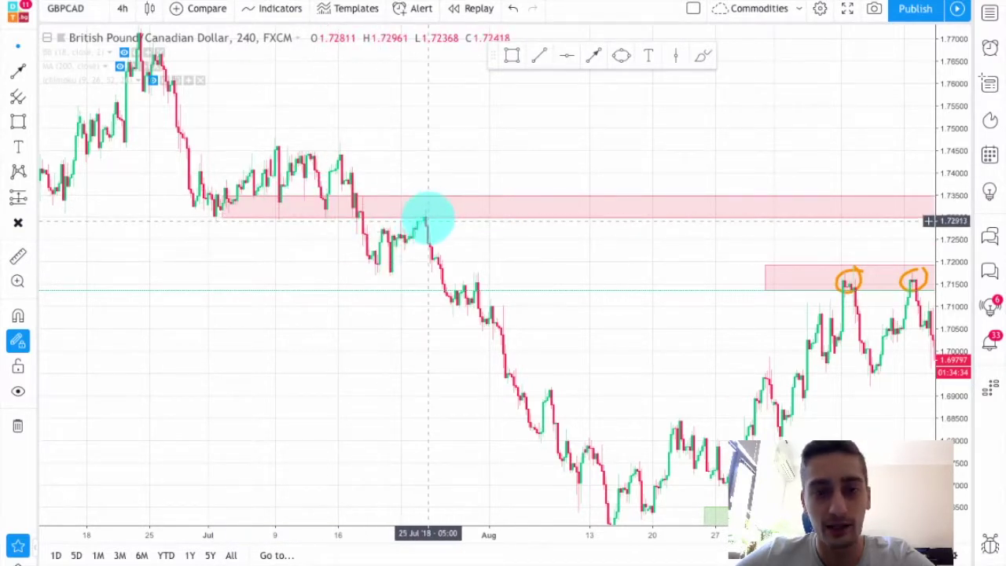
{"action": "left_click_drag", "start_coordinate": [573, 330], "coordinate": [499, 279]}
{"action": "left_click_drag", "start_coordinate": [556, 306], "coordinate": [492, 276]}
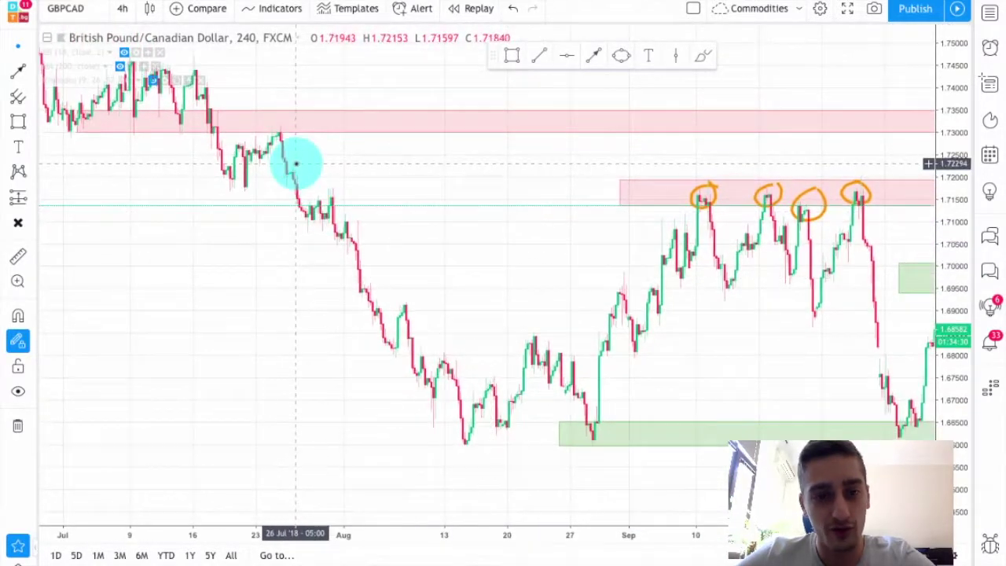
{"action": "left_click_drag", "start_coordinate": [801, 346], "coordinate": [550, 353]}
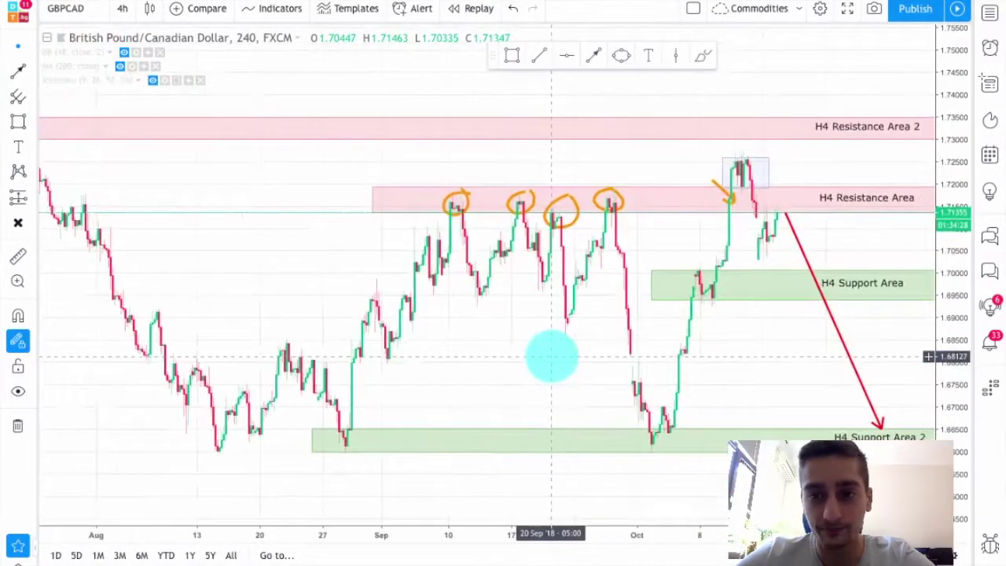
{"action": "left_click_drag", "start_coordinate": [700, 355], "coordinate": [640, 382]}
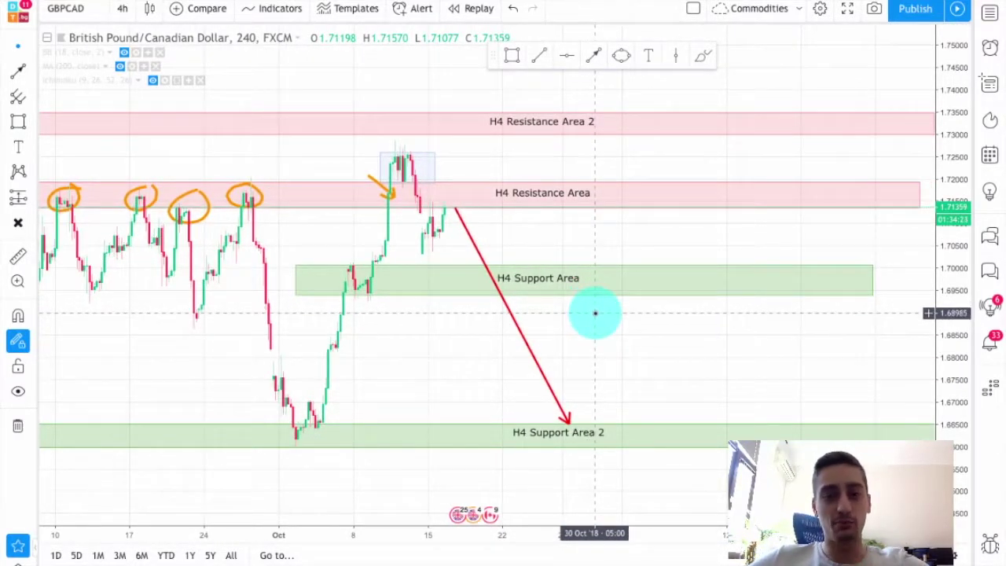
- Examine the red arrow's target and the earlier price touches along H4 Support Area 2
{"action": "left_click_drag", "start_coordinate": [545, 297], "coordinate": [531, 291]}
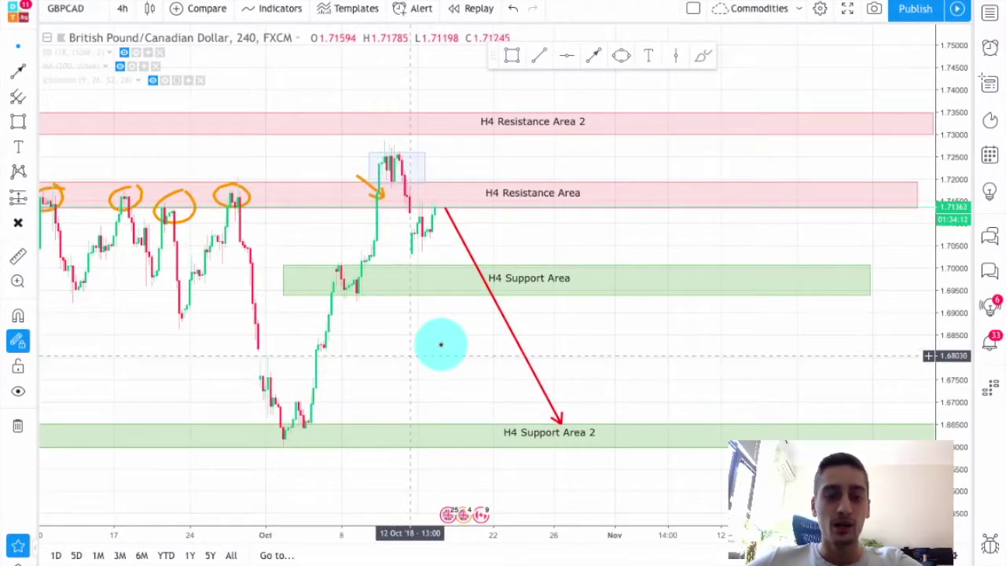
{"action": "scroll", "coordinate": [424, 352], "scroll_direction": "right", "scroll_amount": 3}
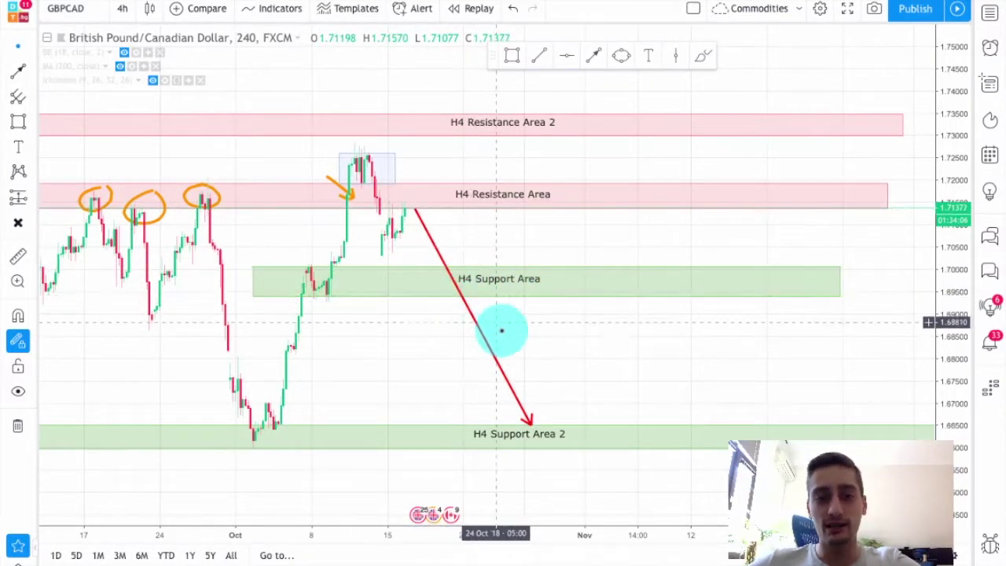
{"action": "left_click_drag", "start_coordinate": [565, 426], "coordinate": [558, 409]}
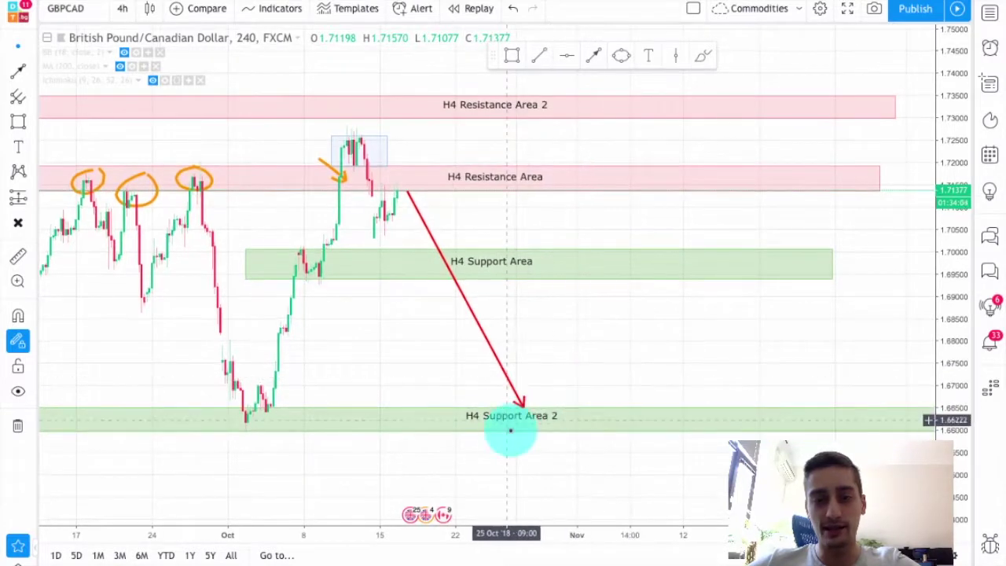
{"action": "scroll", "coordinate": [565, 415], "scroll_direction": "left", "scroll_amount": 10}
{"action": "scroll", "coordinate": [499, 380], "scroll_direction": "down", "scroll_amount": 5}
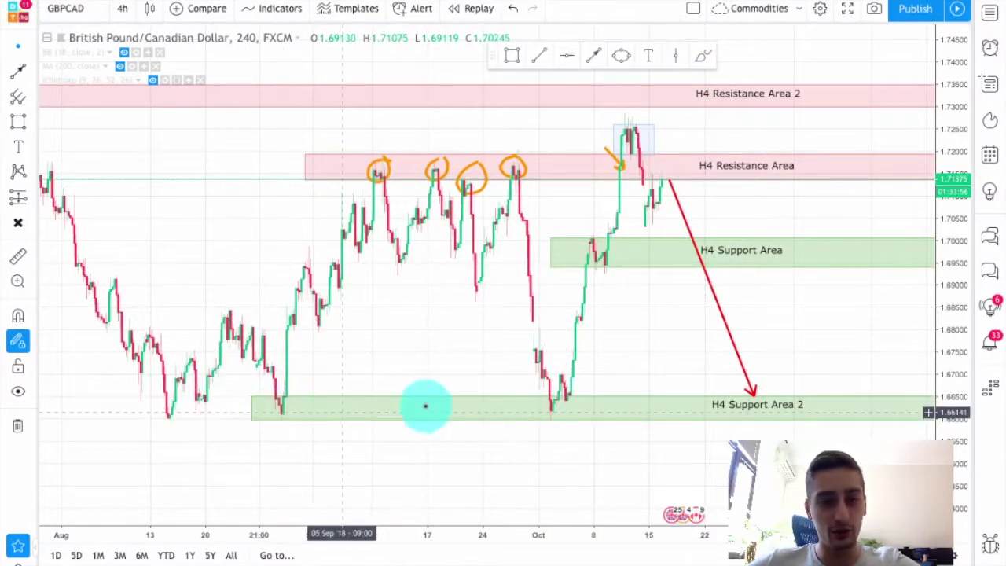
{"action": "left_click_drag", "start_coordinate": [566, 409], "coordinate": [494, 433]}
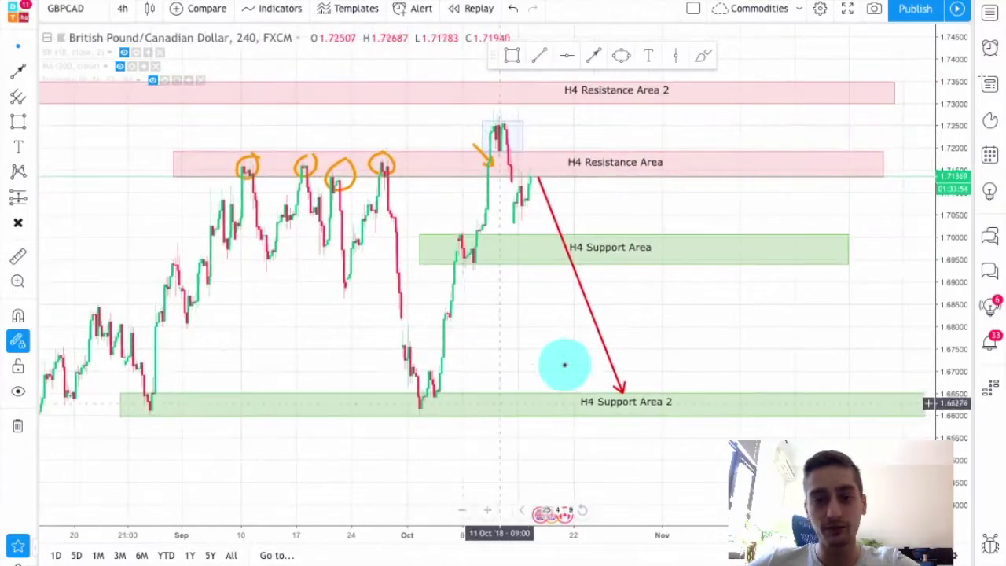
{"action": "left_click_drag", "start_coordinate": [652, 325], "coordinate": [538, 422]}
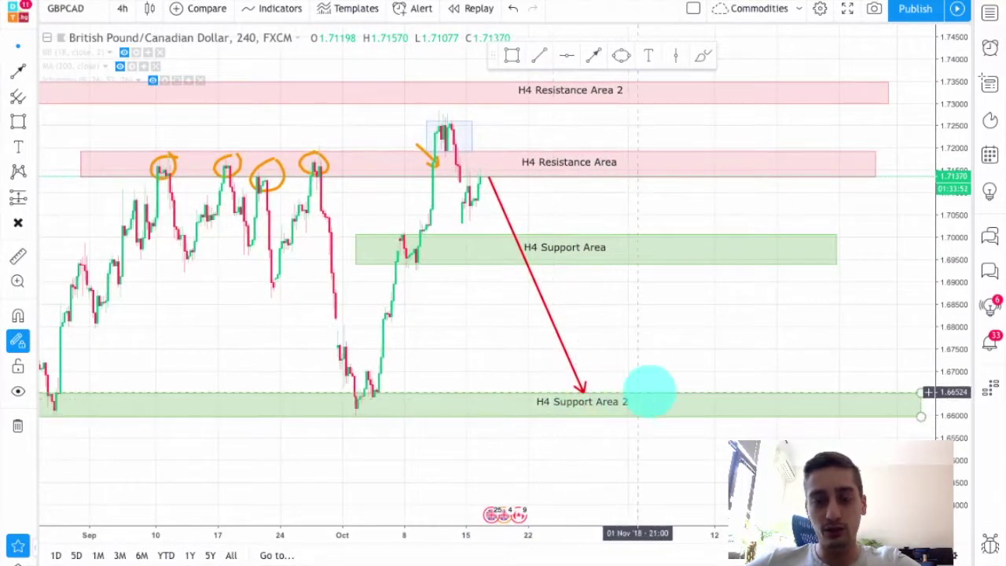
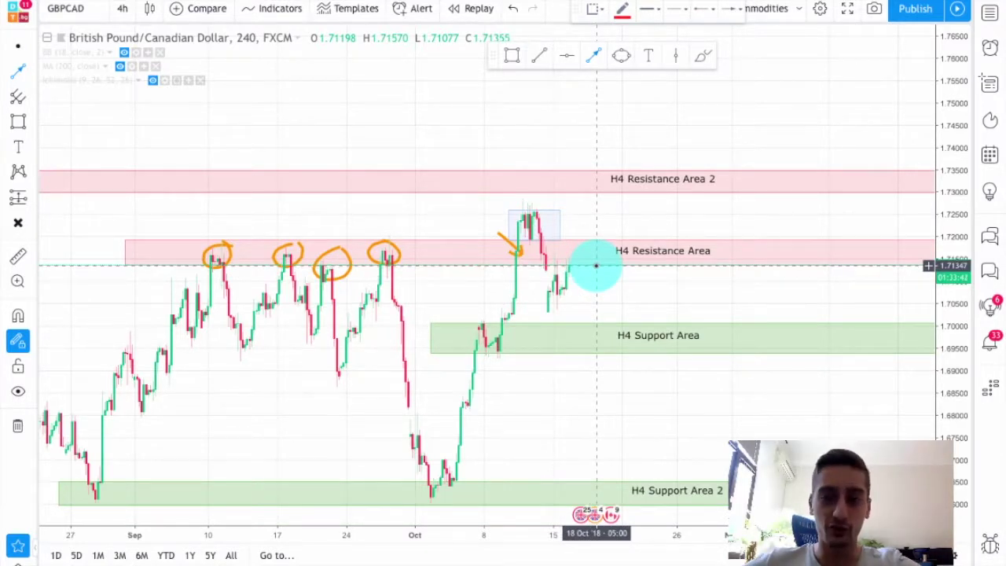
- Draw a red arrow from about 1.7135 down into H4 Support Area at about 1.6977, and a green rebound arrow up to about 1.7061
{"action": "left_click_drag", "start_coordinate": [595, 266], "coordinate": [632, 325]}
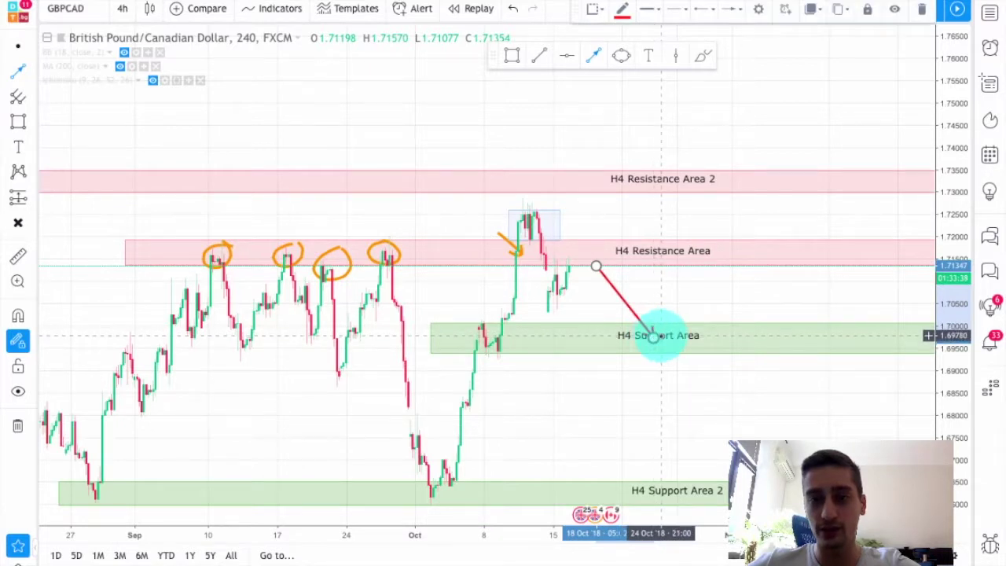
{"action": "left_click_drag", "start_coordinate": [654, 335], "coordinate": [654, 335]}
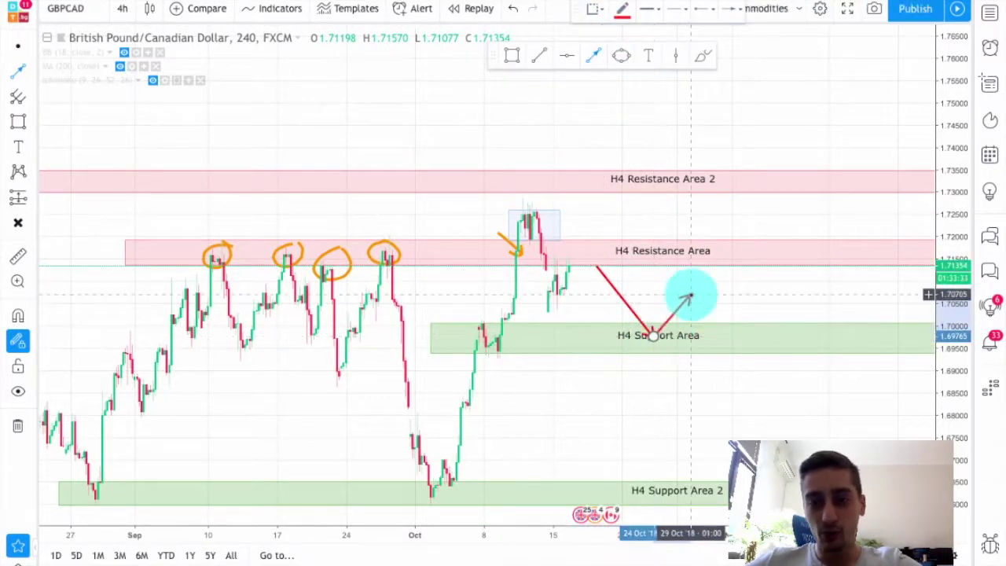
{"action": "double_click", "coordinate": [691, 300]}
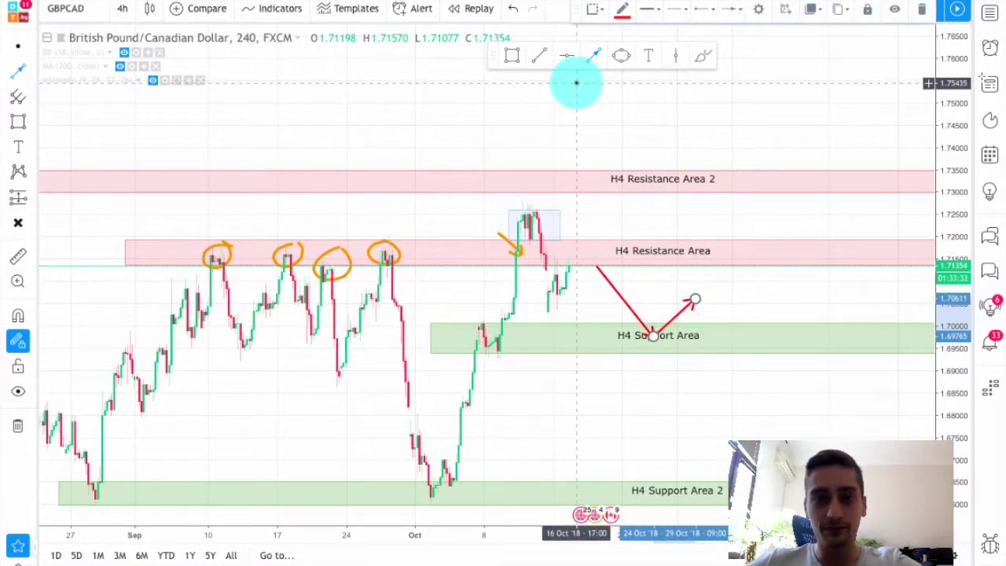
{"action": "left_click", "coordinate": [621, 9]}
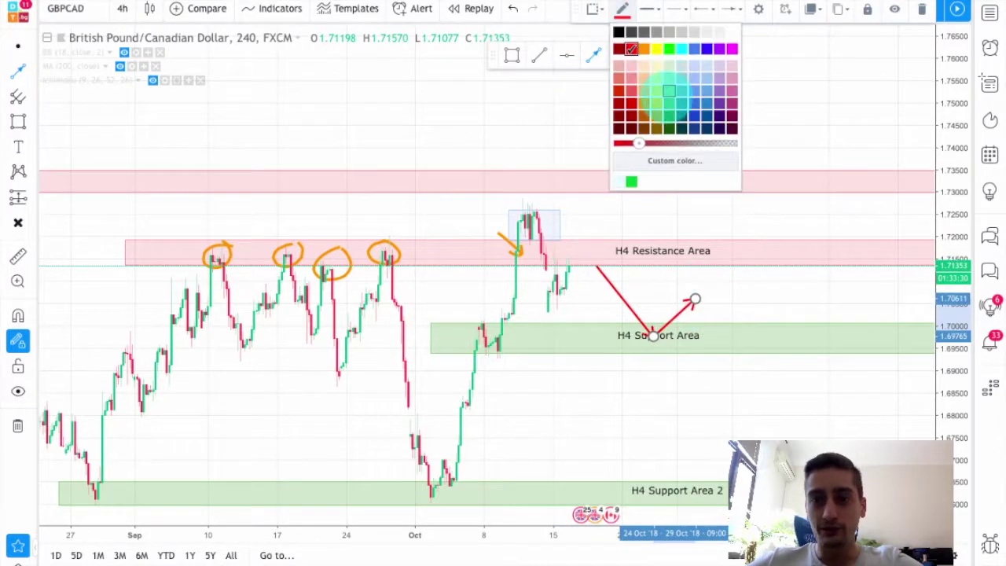
{"action": "left_click", "coordinate": [667, 90]}
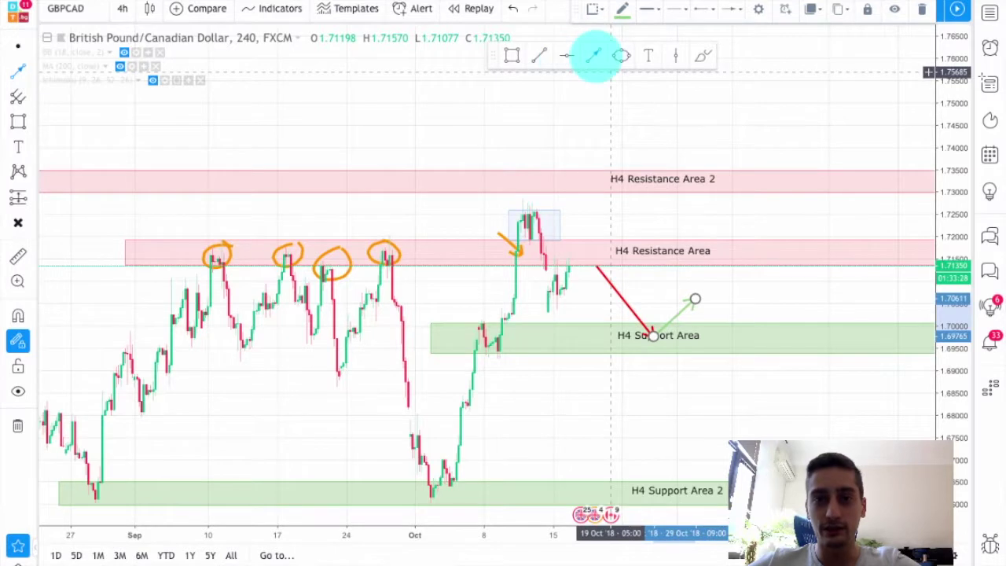
- Continue the zigzag with a red arrow from about 1.7063 down to 1.6809 and a green rebound arrow up to about 1.6933
{"action": "left_click", "coordinate": [695, 298]}
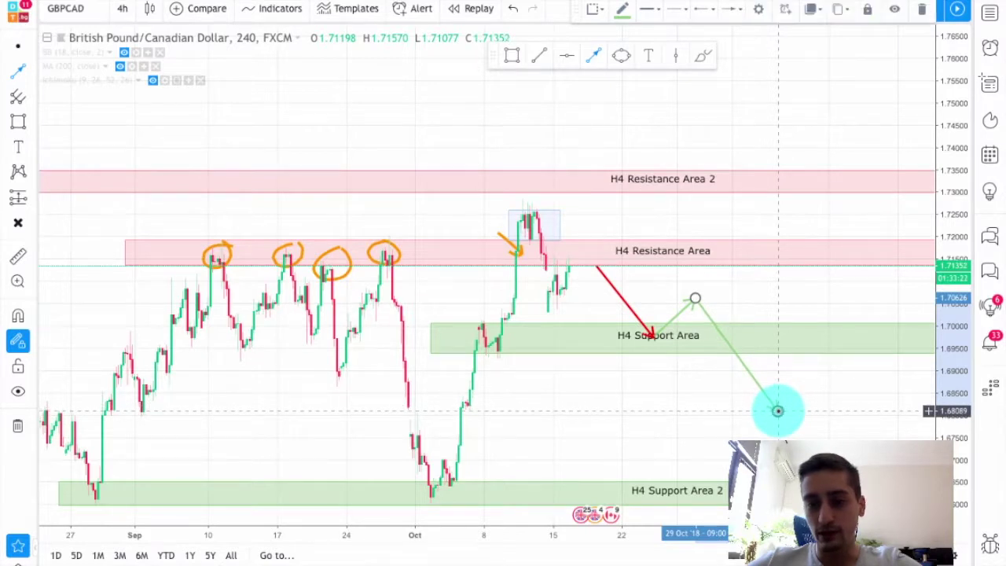
{"action": "left_click", "coordinate": [777, 411]}
{"action": "double_click", "coordinate": [828, 356]}
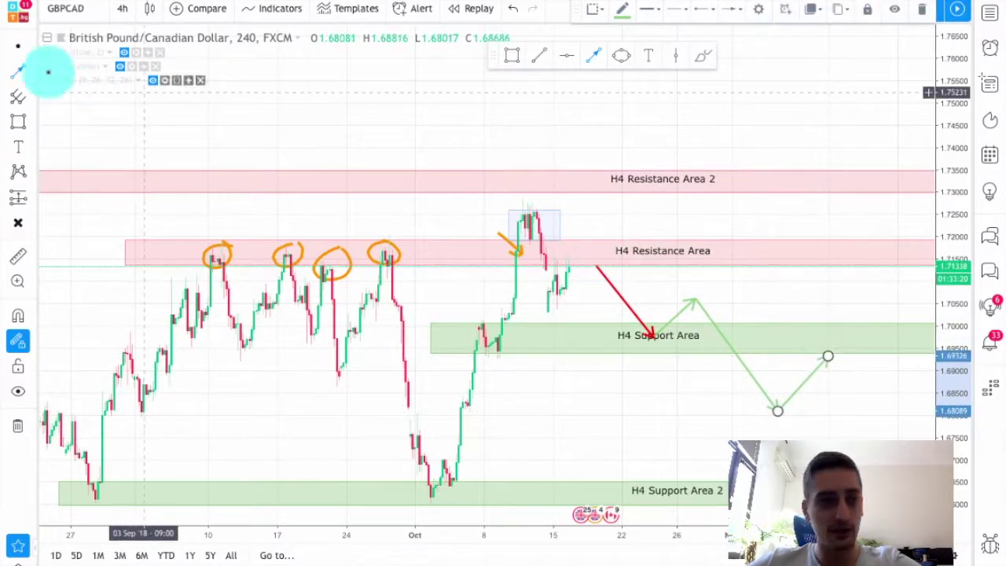
{"action": "left_click", "coordinate": [755, 382]}
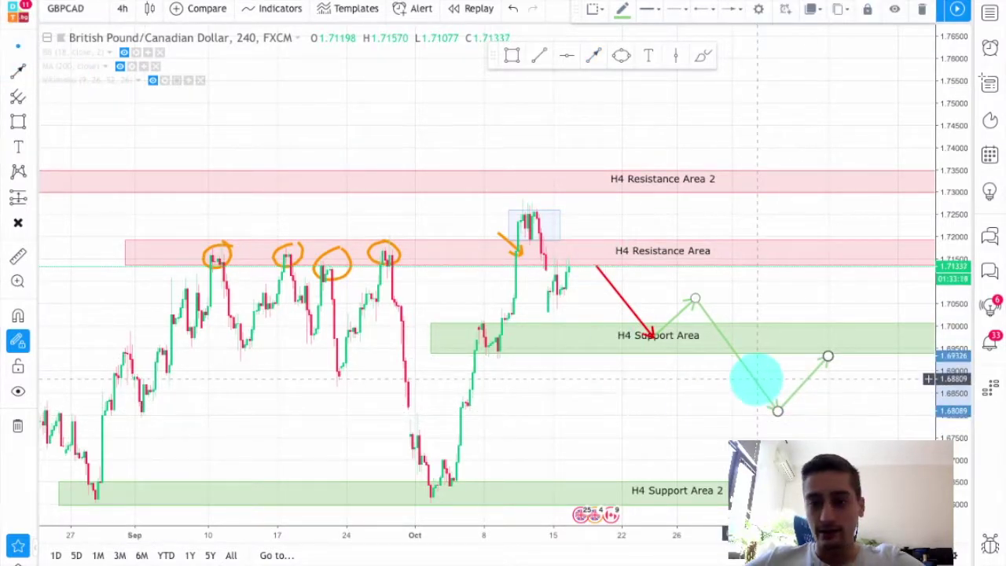
{"action": "left_click", "coordinate": [619, 9]}
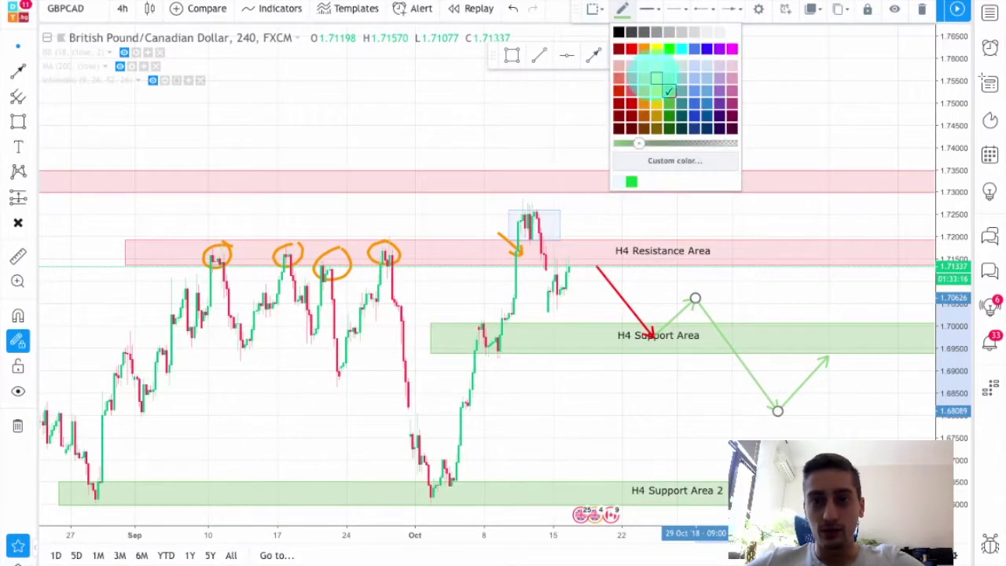
{"action": "left_click", "coordinate": [618, 103]}
- Draw a red arrow from the tip of the second rebound at about 1.6932 down to H4 Support Area 2 at about 1.6647
{"action": "left_click_drag", "start_coordinate": [775, 292], "coordinate": [604, 264]}
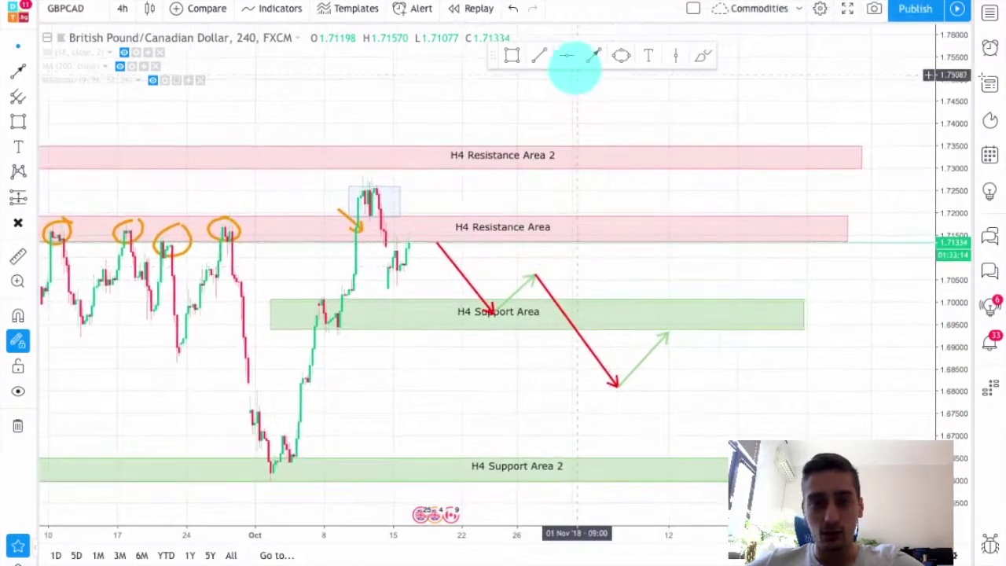
{"action": "left_click", "coordinate": [677, 327]}
{"action": "mouse_move", "coordinate": [668, 331]}
{"action": "left_mouse_down"}
{"action": "mouse_move", "coordinate": [748, 462]}
{"action": "mouse_move", "coordinate": [746, 438]}
{"action": "left_mouse_up"}
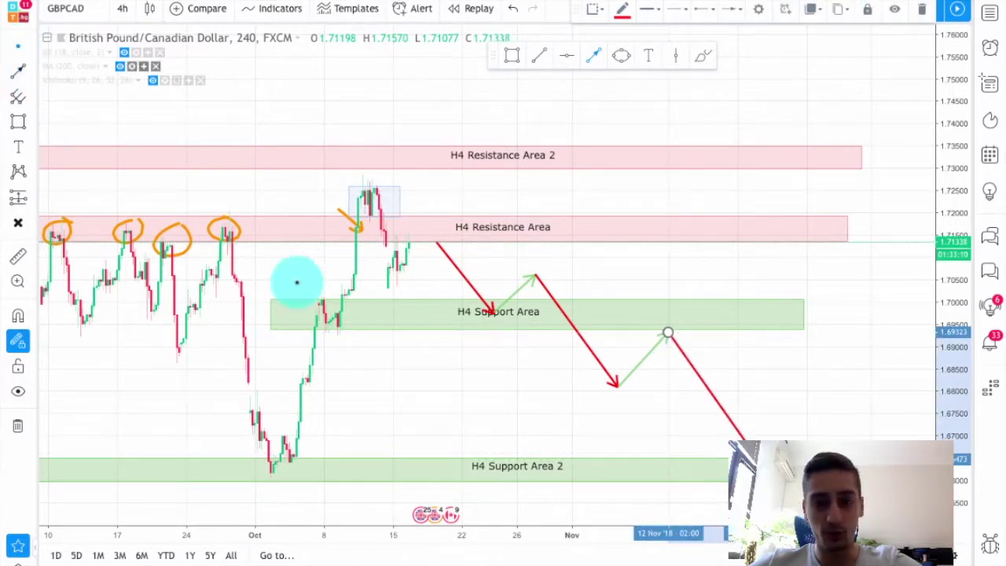
- Draw a green arrow from beside the latest candle at about 1.7150 up to the lower edge of H4 Resistance Area 2 at about 1.7303
{"action": "left_click_drag", "start_coordinate": [433, 366], "coordinate": [602, 406]}
{"action": "left_click_drag", "start_coordinate": [592, 278], "coordinate": [621, 301]}
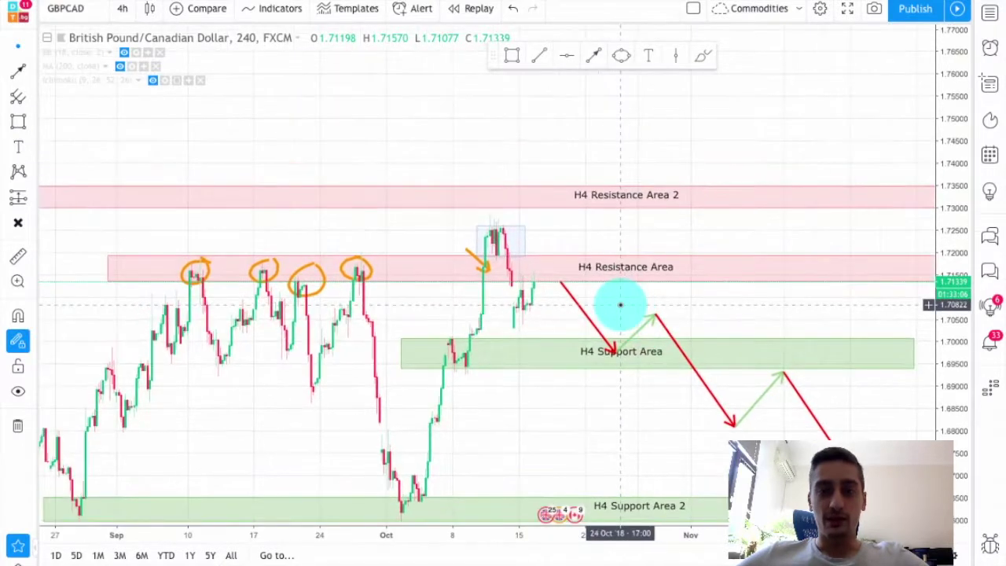
{"action": "left_click", "coordinate": [622, 11]}
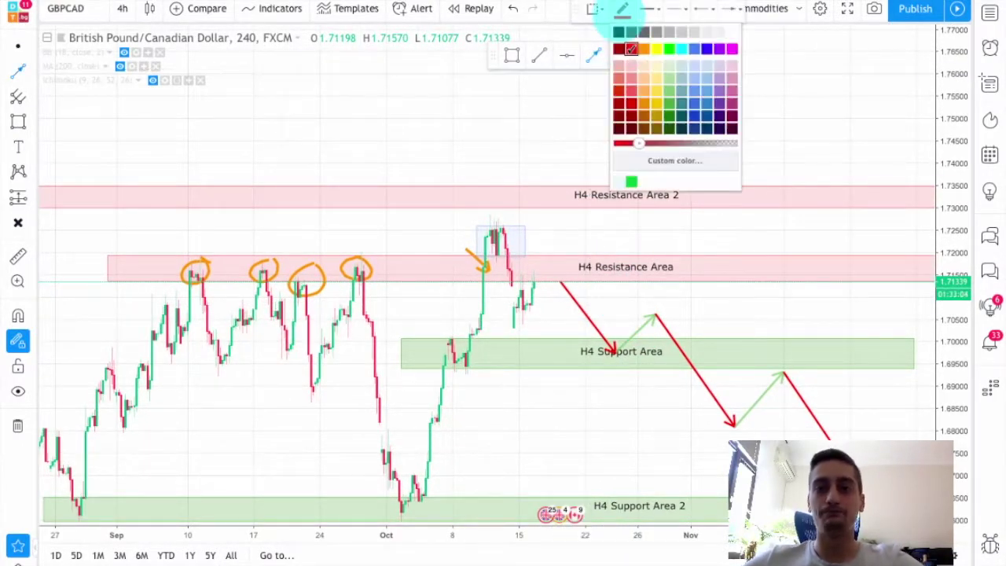
{"action": "left_click", "coordinate": [668, 103]}
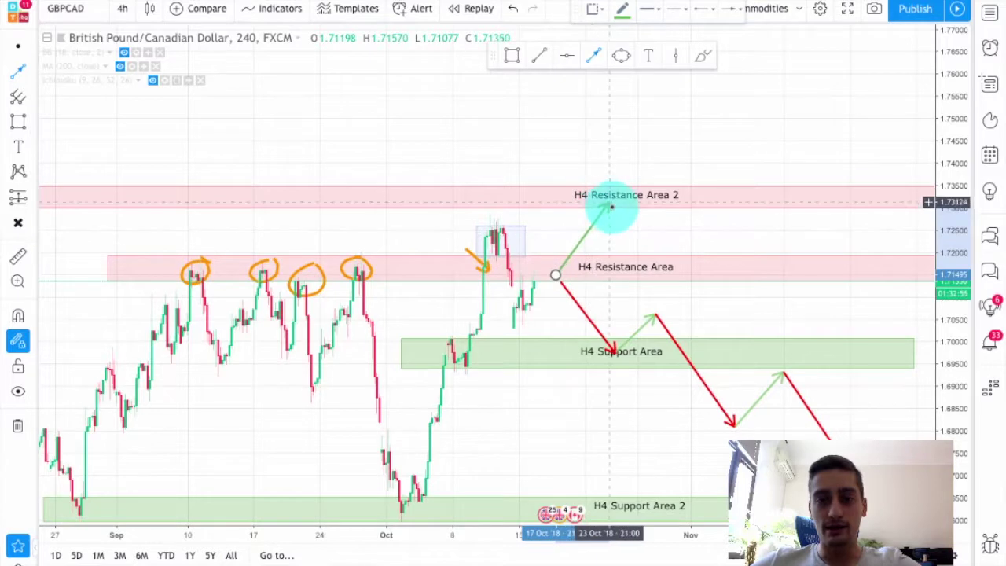
{"action": "left_click", "coordinate": [612, 208]}
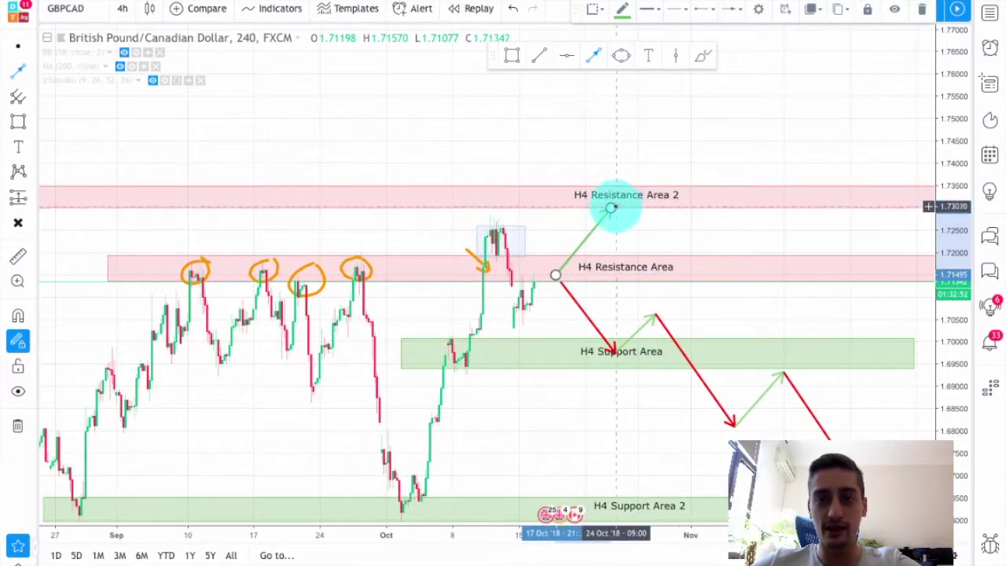
- Draw a red arrow from the green arrow's tip at about 1.7302 down to about 1.7068, below H4 Resistance Area
{"action": "left_click", "coordinate": [612, 208]}
{"action": "left_click", "coordinate": [696, 310]}
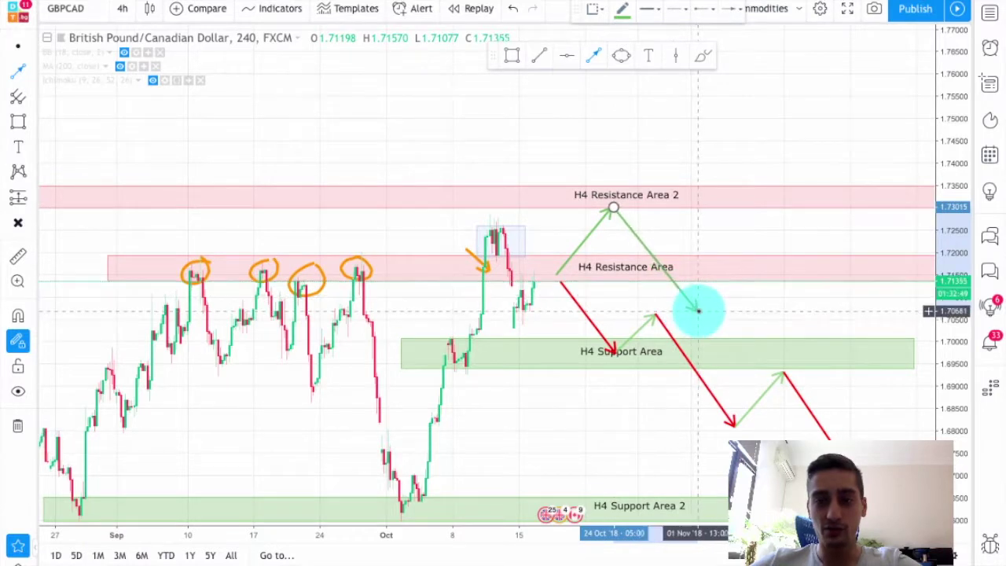
{"action": "left_click", "coordinate": [621, 11]}
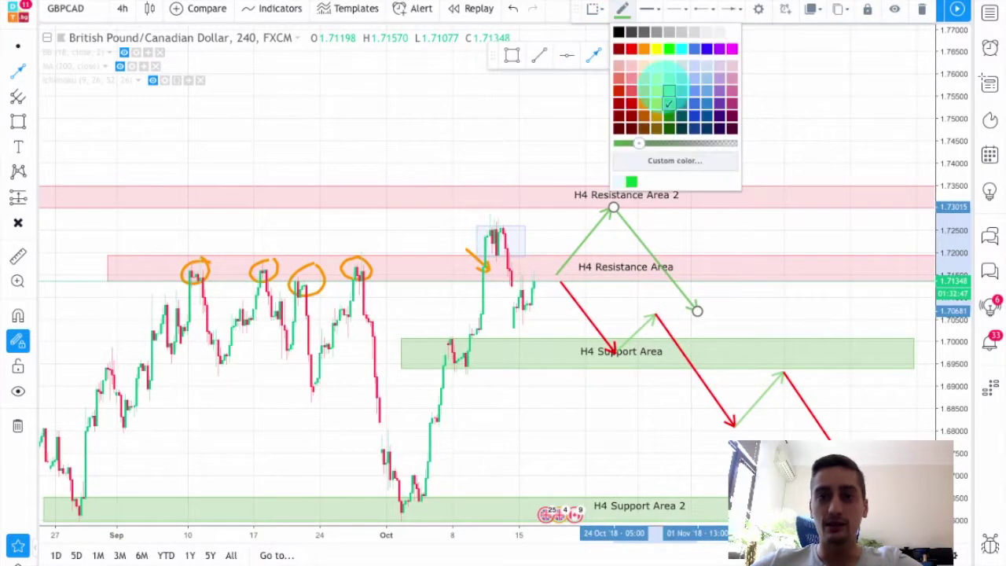
{"action": "left_click", "coordinate": [631, 103]}
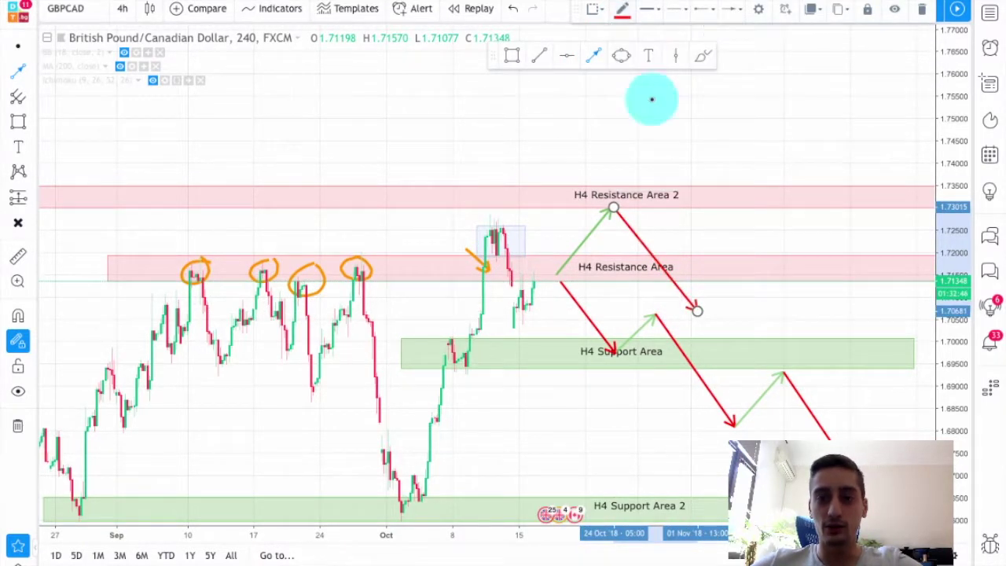
- Extend the upper path with a green rebound arrow from about 1.7065 to 1.7145 and a red arrow down to about 1.6955
{"action": "left_click", "coordinate": [697, 310]}
{"action": "left_click", "coordinate": [741, 277]}
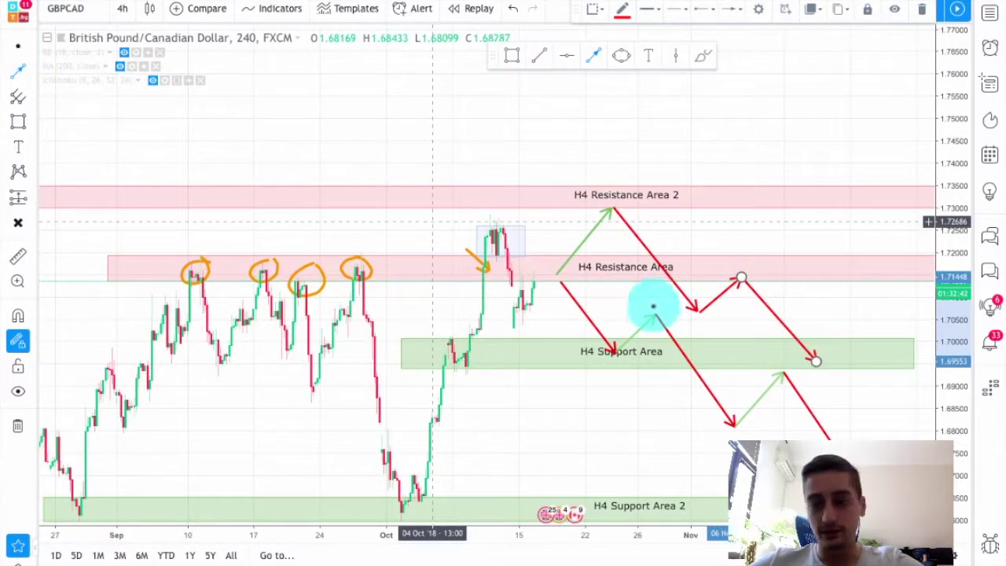
{"action": "left_click", "coordinate": [712, 297]}
{"action": "left_click", "coordinate": [621, 9]}
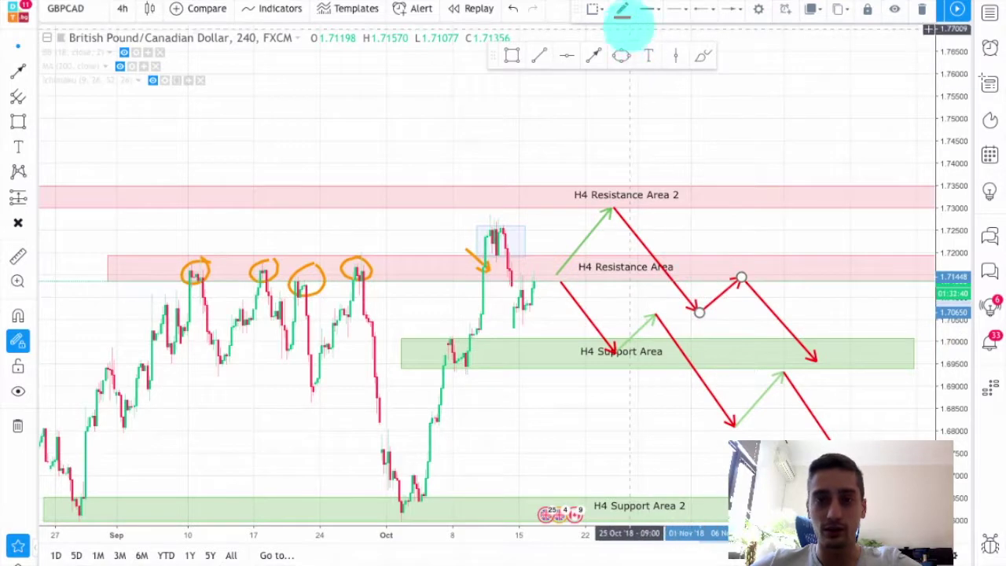
{"action": "left_click_drag", "start_coordinate": [730, 184], "coordinate": [780, 246]}
- Circle the first green arrow just above H4 Resistance Area and its tip at H4 Resistance Area 2 with green brush strokes
{"action": "scroll", "coordinate": [779, 244], "scroll_direction": "up", "scroll_amount": 4}
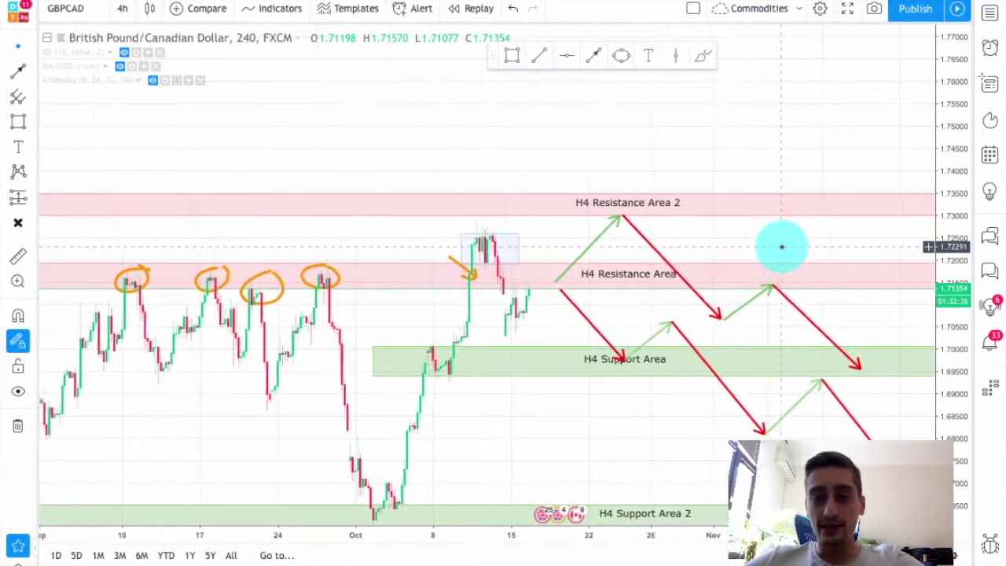
{"action": "left_click_drag", "start_coordinate": [864, 326], "coordinate": [770, 274]}
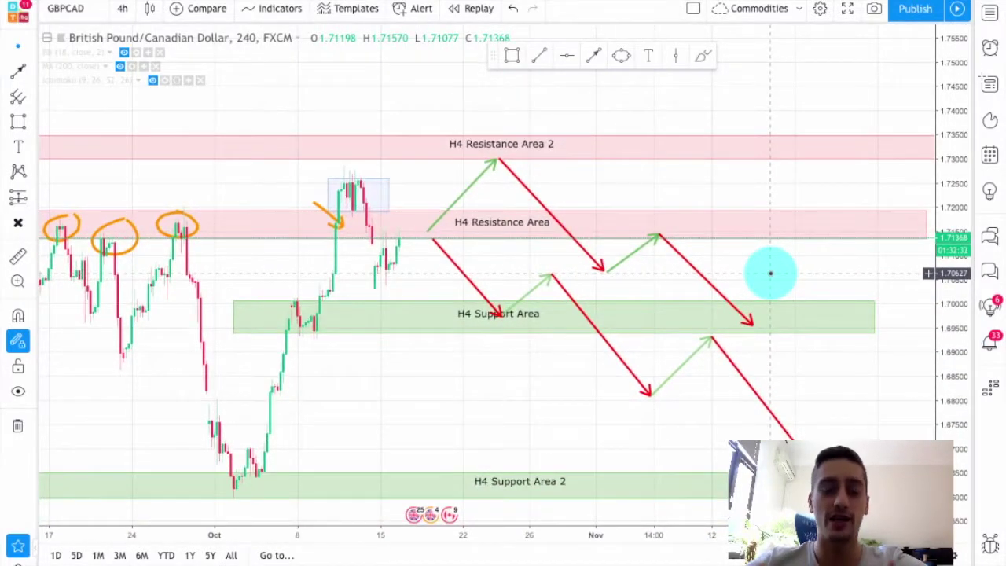
{"action": "scroll", "coordinate": [644, 118], "scroll_direction": "left", "scroll_amount": 3}
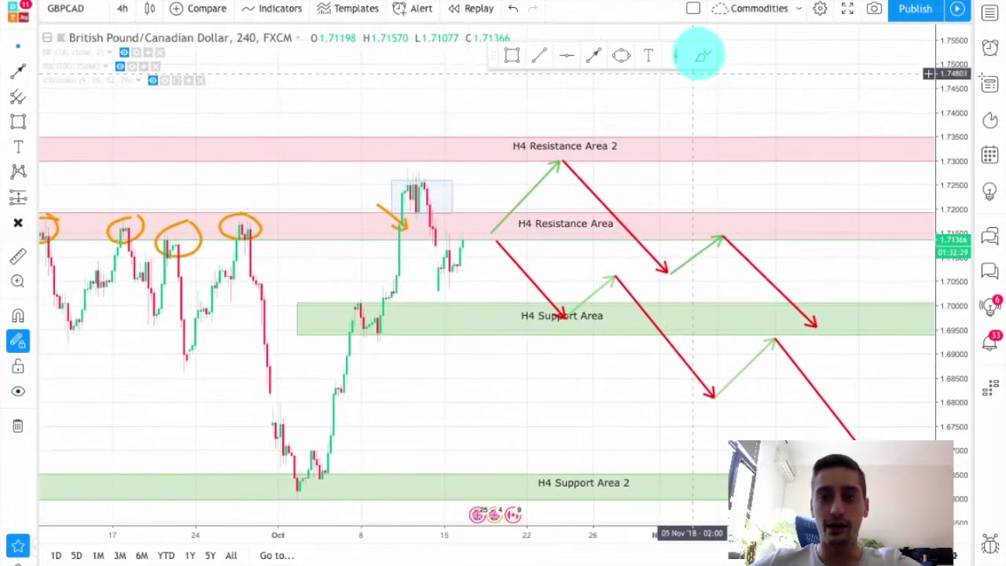
{"action": "left_click", "coordinate": [621, 8]}
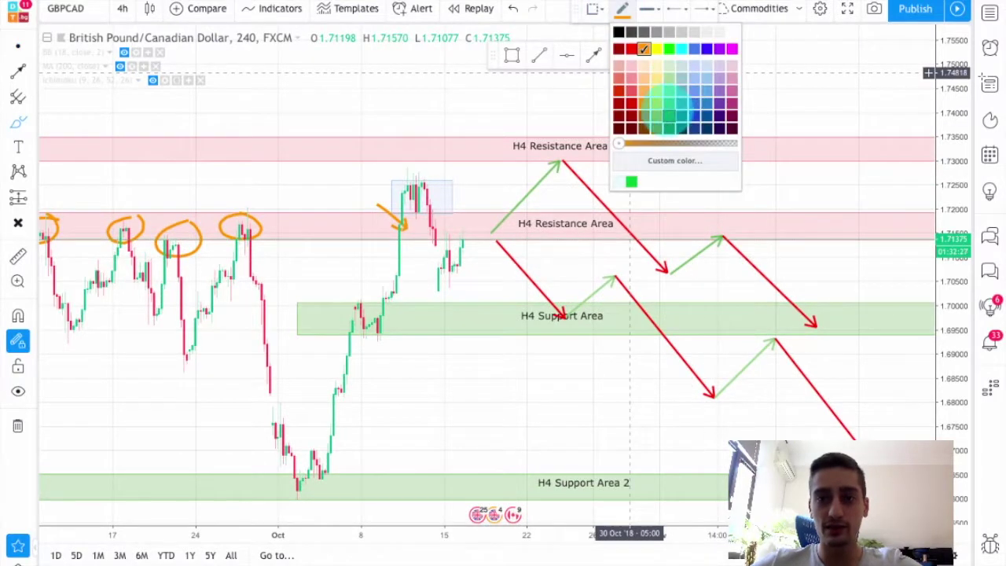
{"action": "left_click", "coordinate": [668, 102]}
{"action": "left_click", "coordinate": [501, 208]}
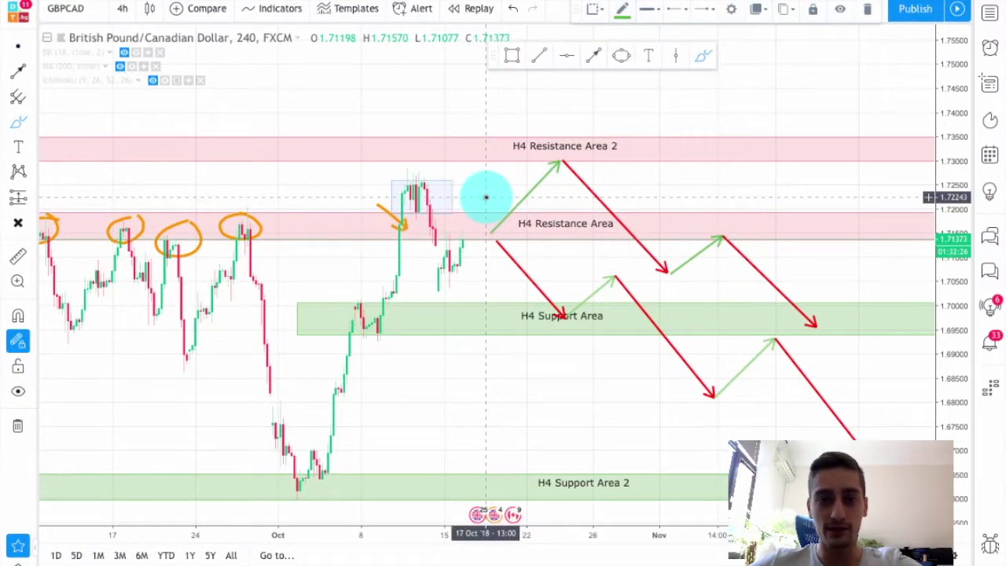
{"action": "mouse_move", "coordinate": [486, 214]}
{"action": "left_mouse_down"}
{"action": "mouse_move", "coordinate": [520, 208]}
{"action": "mouse_move", "coordinate": [481, 199]}
{"action": "left_mouse_up"}
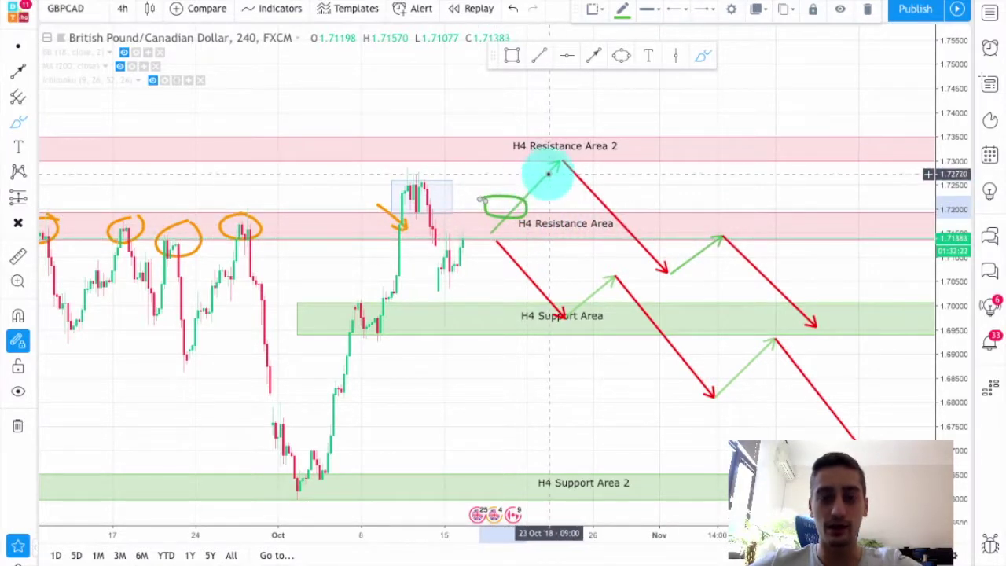
{"action": "mouse_move", "coordinate": [557, 151]}
{"action": "left_mouse_down"}
{"action": "mouse_move", "coordinate": [579, 157]}
{"action": "mouse_move", "coordinate": [557, 149]}
{"action": "left_mouse_up"}
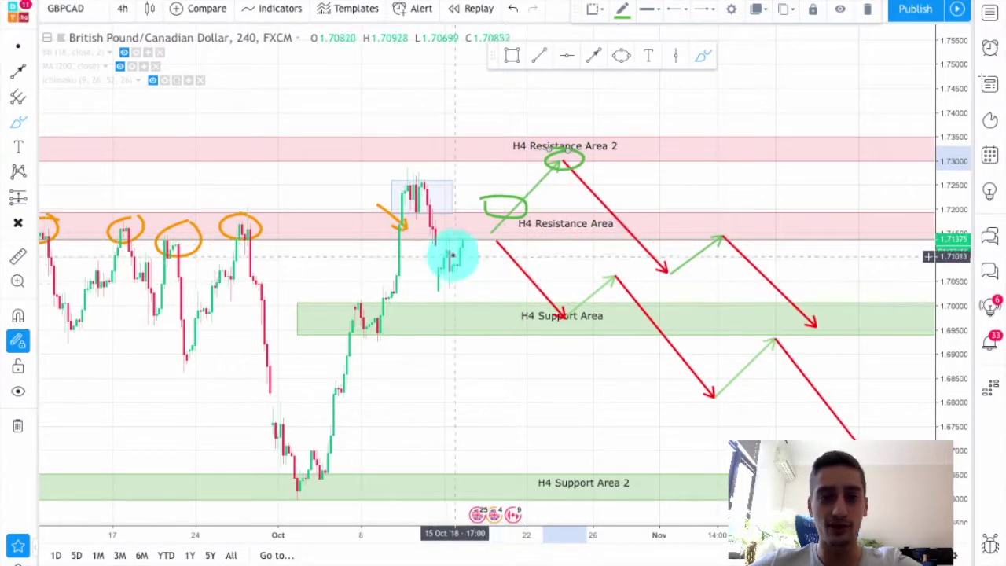
- Recolour the circle at H4 Resistance Area 2 red and brush a red circle beside the latest candle at H4 Resistance Area's lower edge
{"action": "left_click", "coordinate": [621, 9]}
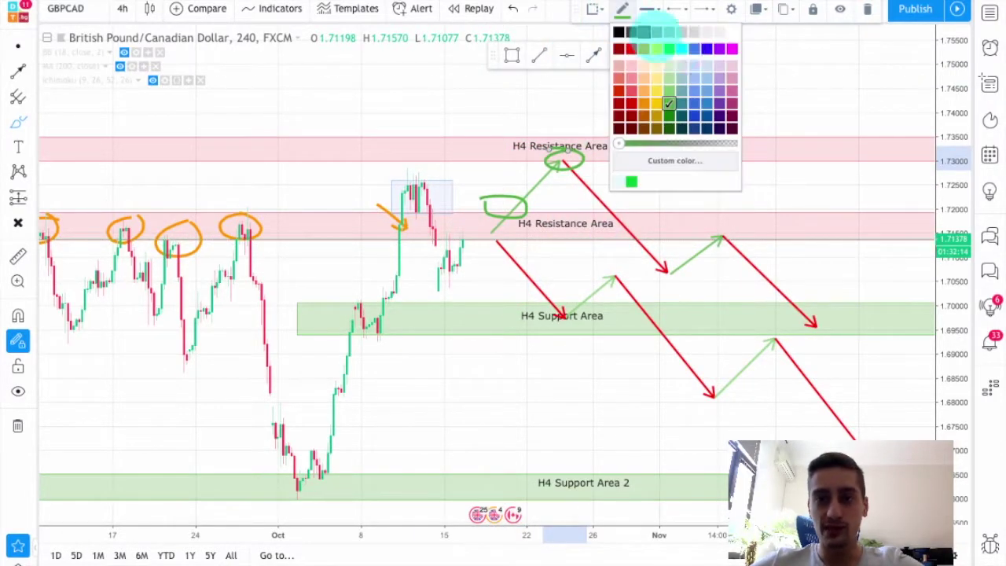
{"action": "left_click", "coordinate": [631, 49]}
{"action": "mouse_move", "coordinate": [469, 236]}
{"action": "left_mouse_down"}
{"action": "mouse_move", "coordinate": [469, 254]}
{"action": "mouse_move", "coordinate": [506, 245]}
{"action": "left_mouse_up"}
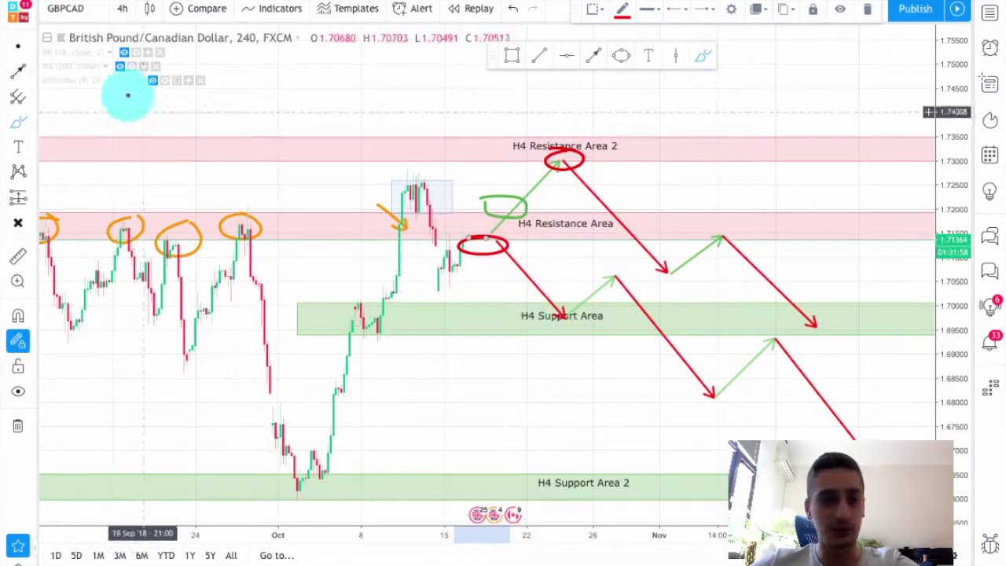
{"action": "key", "text": "Escape"}
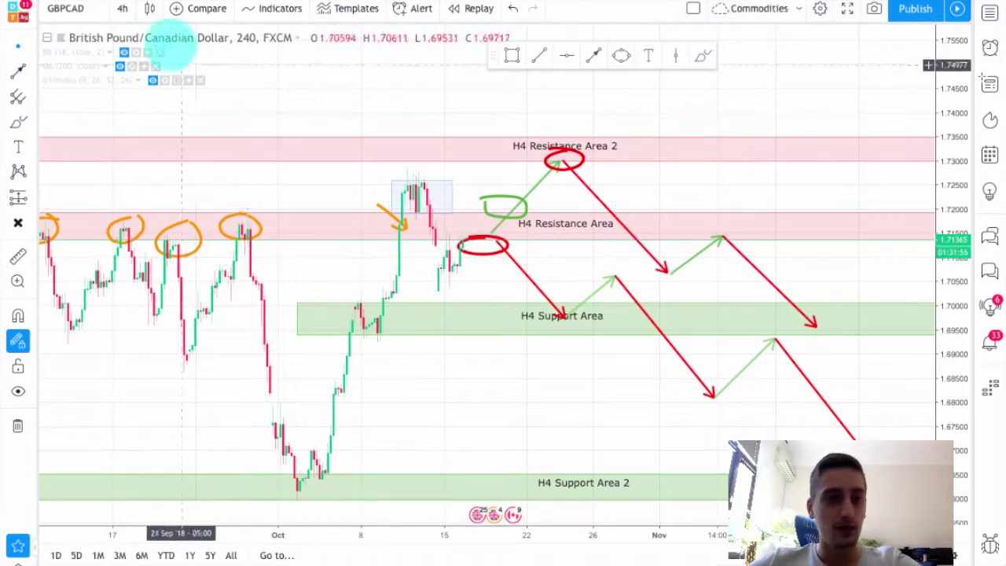
- Switch the chart to the 1-hour timeframe and delete the red circle beside the latest candle
{"action": "left_click", "coordinate": [122, 8]}
{"action": "left_click", "coordinate": [150, 180]}
{"action": "scroll", "coordinate": [579, 268], "scroll_direction": "down", "scroll_amount": 3}
{"action": "left_click_drag", "start_coordinate": [954, 287], "coordinate": [947, 226]}
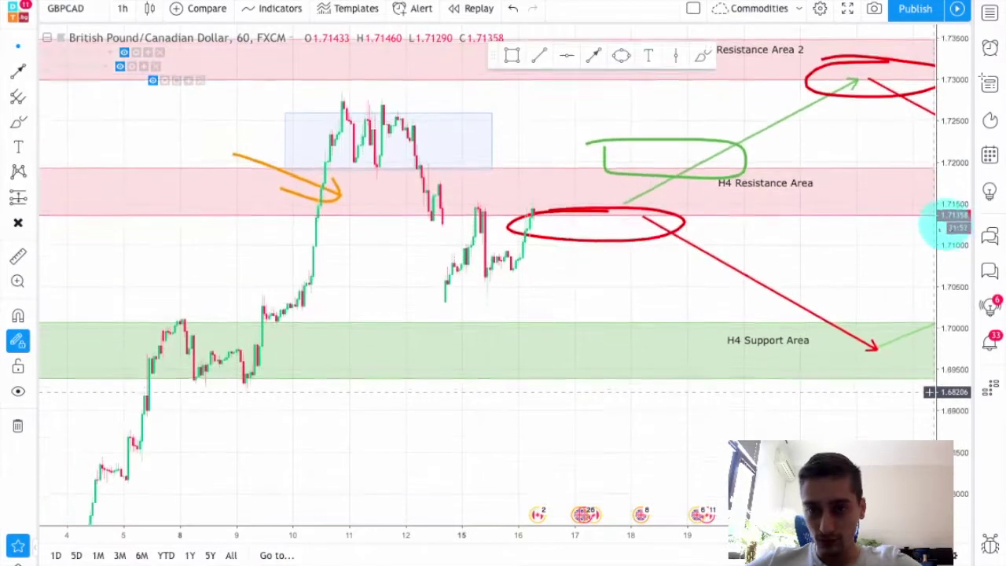
{"action": "scroll", "coordinate": [822, 236], "scroll_direction": "up", "scroll_amount": 2}
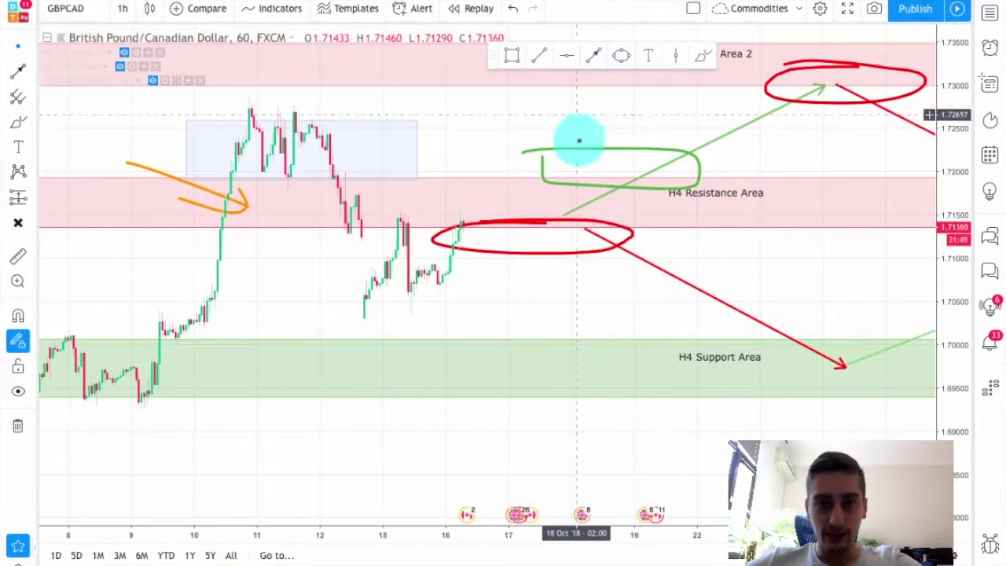
{"action": "left_click", "coordinate": [555, 250]}
{"action": "key", "text": "Delete"}
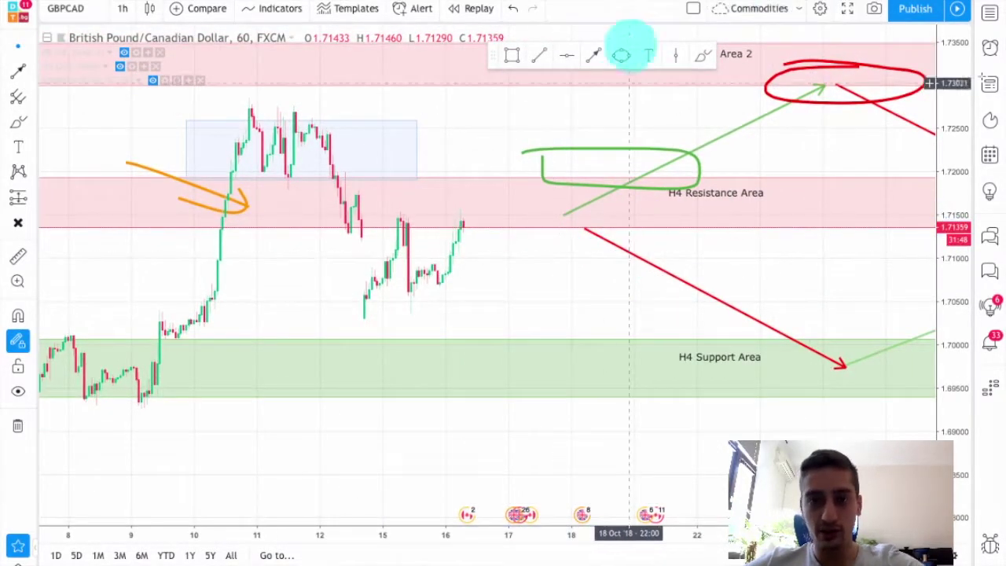
- Draw two blue-violet arrows from about 1.7218 down to the tips of the two latest swing highs near 1.7148
{"action": "left_click", "coordinate": [595, 55]}
{"action": "left_click", "coordinate": [621, 8]}
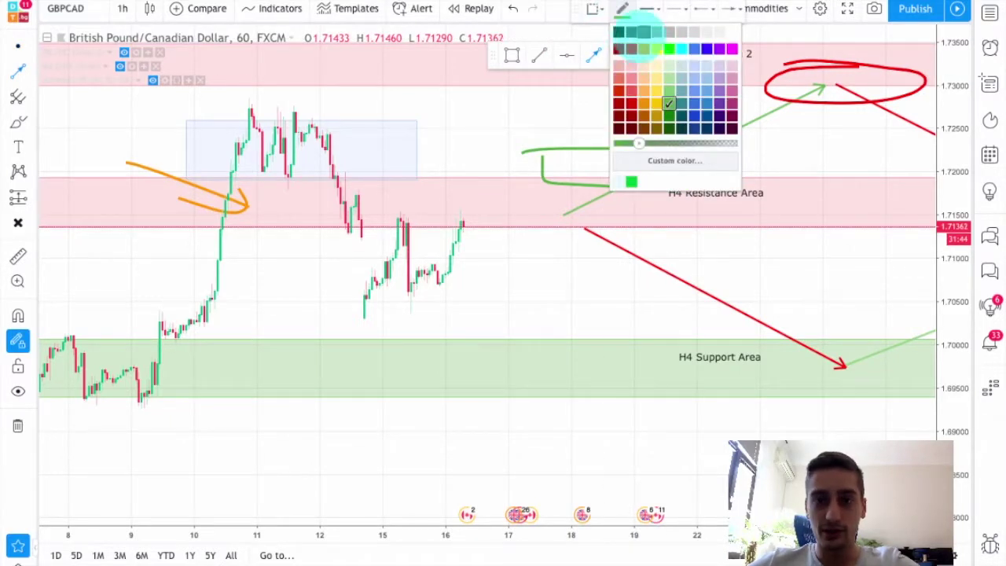
{"action": "left_click", "coordinate": [706, 49]}
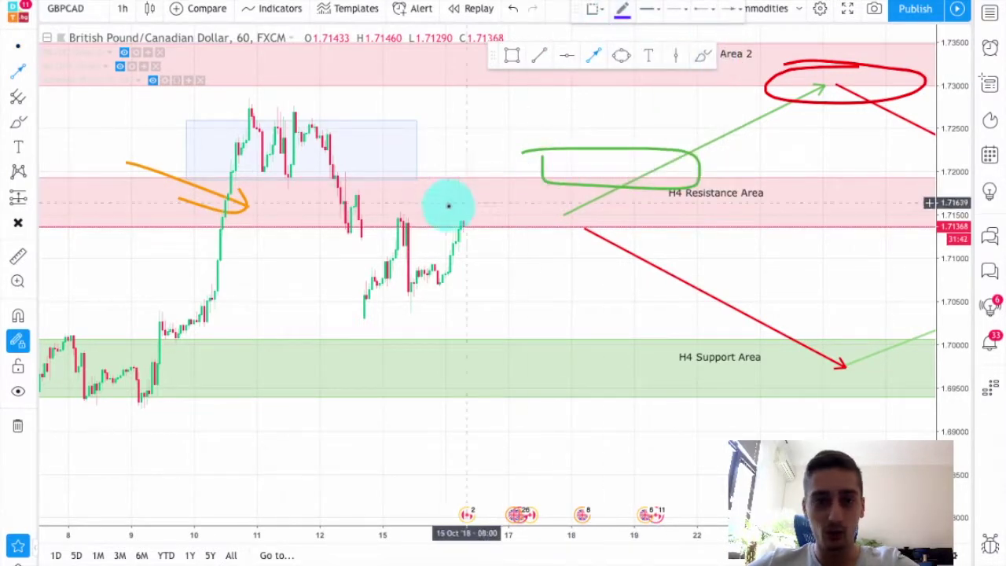
{"action": "left_click_drag", "start_coordinate": [471, 154], "coordinate": [408, 215]}
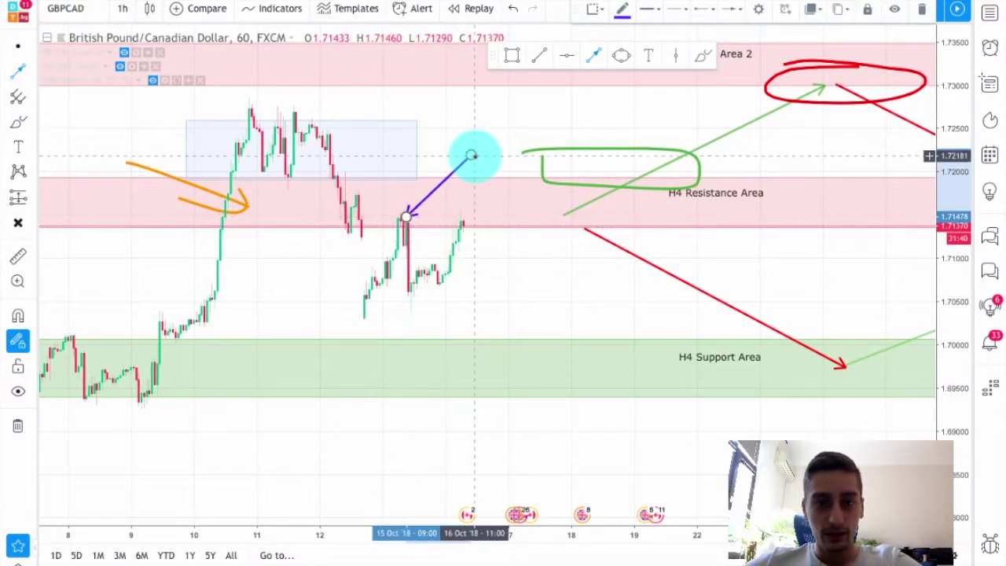
{"action": "left_click_drag", "start_coordinate": [473, 156], "coordinate": [463, 217]}
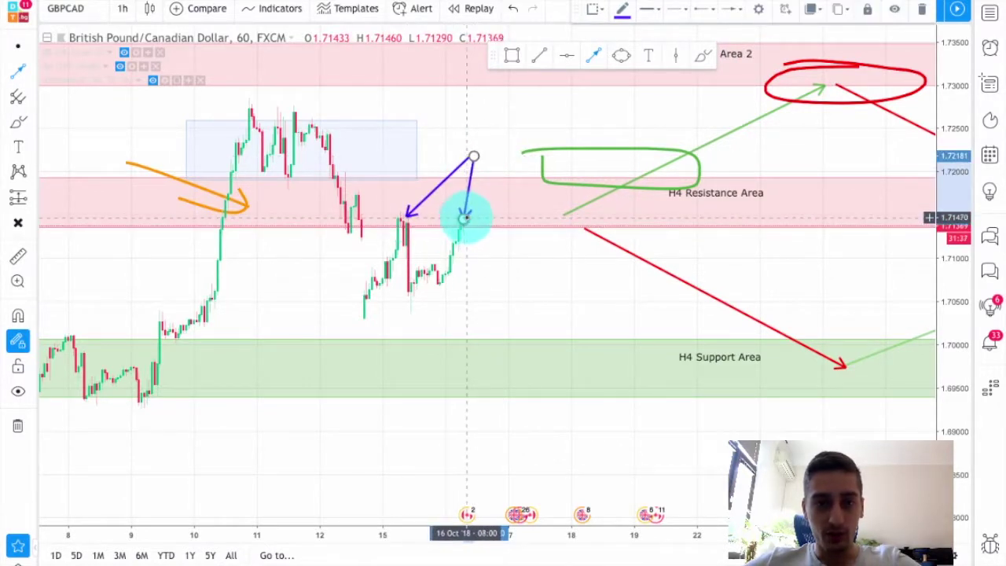
{"action": "left_click", "coordinate": [489, 274]}
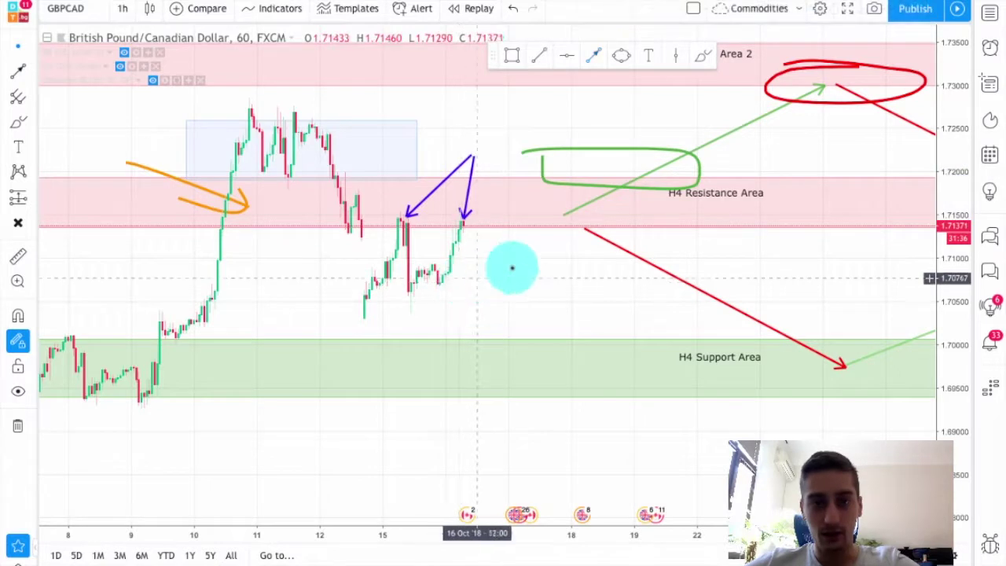
- Adjust the blue rectangle around the 10–12 October highs to span from about 1.7194 to 1.7274
{"action": "scroll", "coordinate": [514, 267], "scroll_direction": "up", "scroll_amount": 2}
{"action": "left_click_drag", "start_coordinate": [541, 270], "coordinate": [624, 272]}
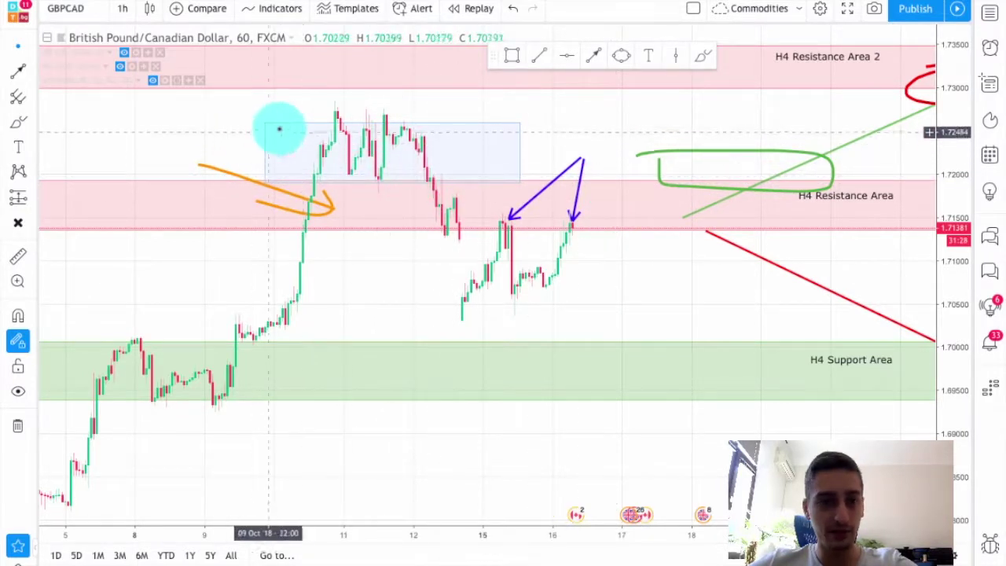
{"action": "left_click_drag", "start_coordinate": [266, 124], "coordinate": [267, 112]}
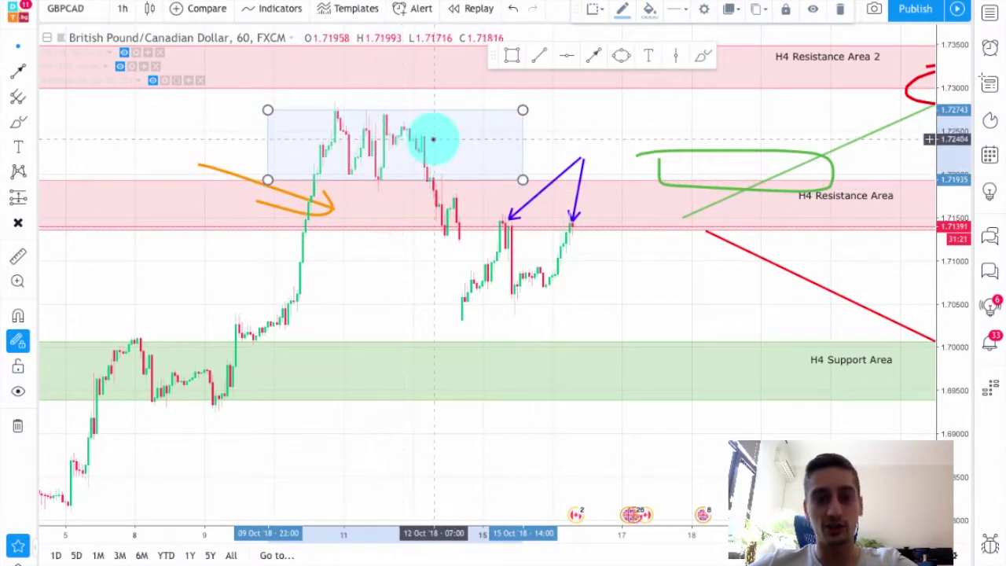
{"action": "scroll", "coordinate": [440, 153], "scroll_direction": "up", "scroll_amount": 1}
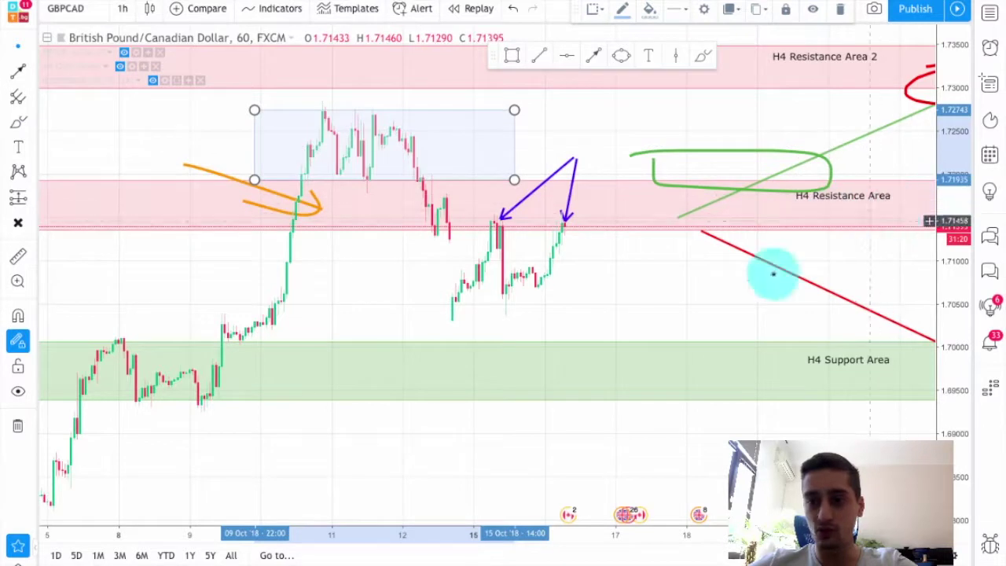
- Brush a red circle around the latest candle and draw a thick red horizontal trend line across the two recent highs at about 1.7145
{"action": "left_click", "coordinate": [702, 55]}
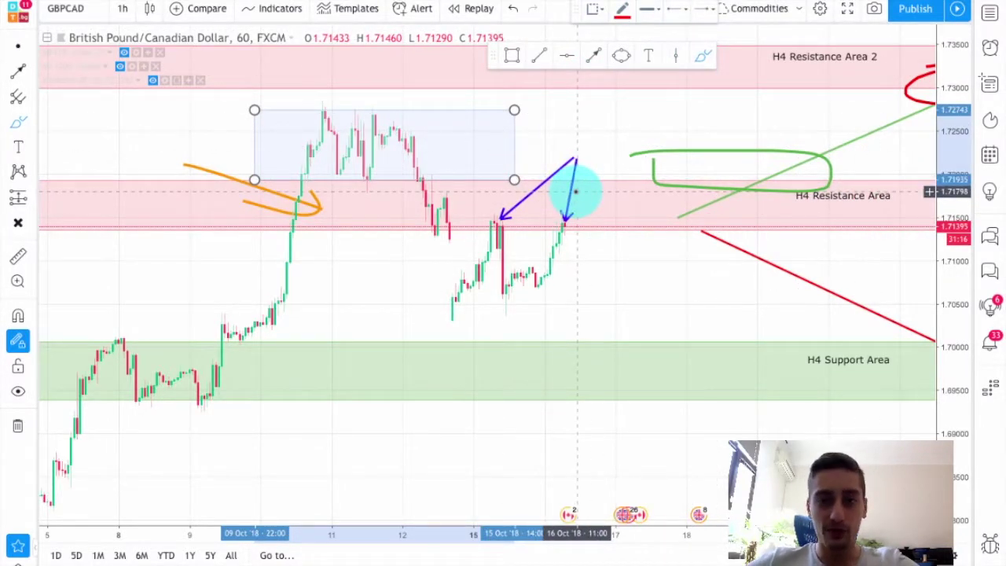
{"action": "mouse_move", "coordinate": [570, 222]}
{"action": "left_mouse_down"}
{"action": "mouse_move", "coordinate": [539, 233]}
{"action": "mouse_move", "coordinate": [590, 226]}
{"action": "mouse_move", "coordinate": [565, 228]}
{"action": "left_mouse_up"}
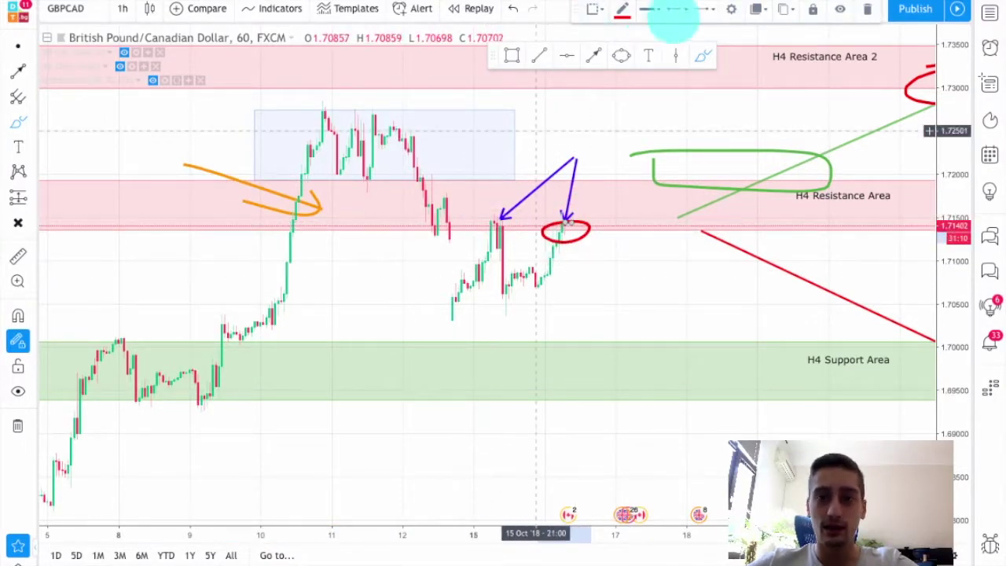
{"action": "left_click", "coordinate": [541, 55]}
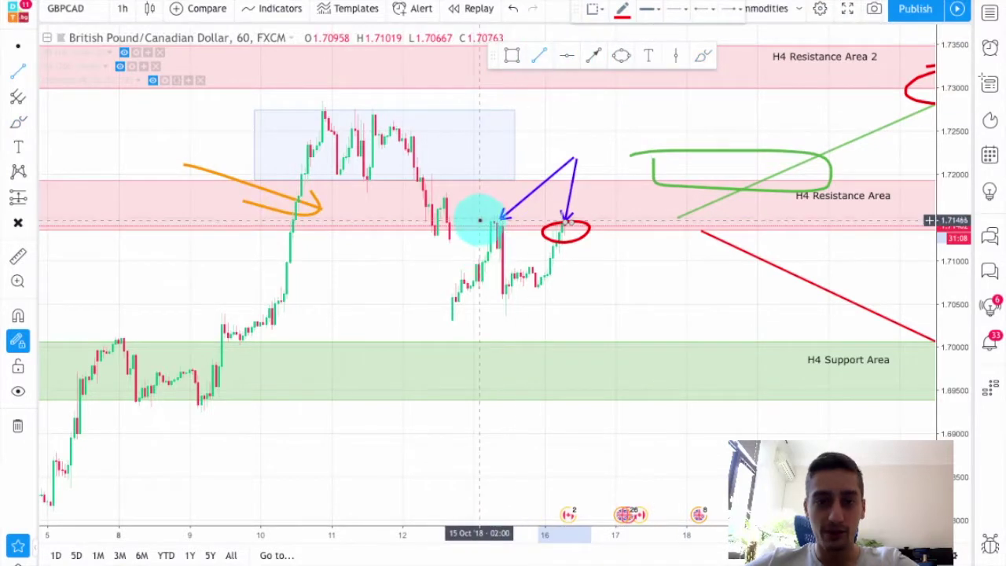
{"action": "left_click_drag", "start_coordinate": [478, 221], "coordinate": [645, 221]}
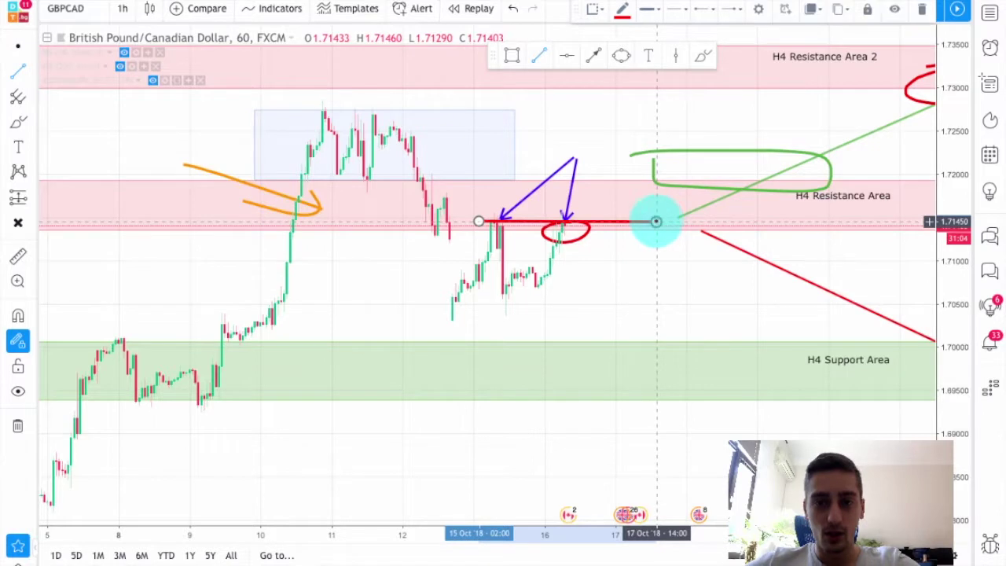
{"action": "left_click_drag", "start_coordinate": [657, 221], "coordinate": [656, 221]}
- Brush a red circle at H4 Resistance Area's upper edge and draw a red trend line along that edge at about 1.7192
{"action": "left_click", "coordinate": [703, 55]}
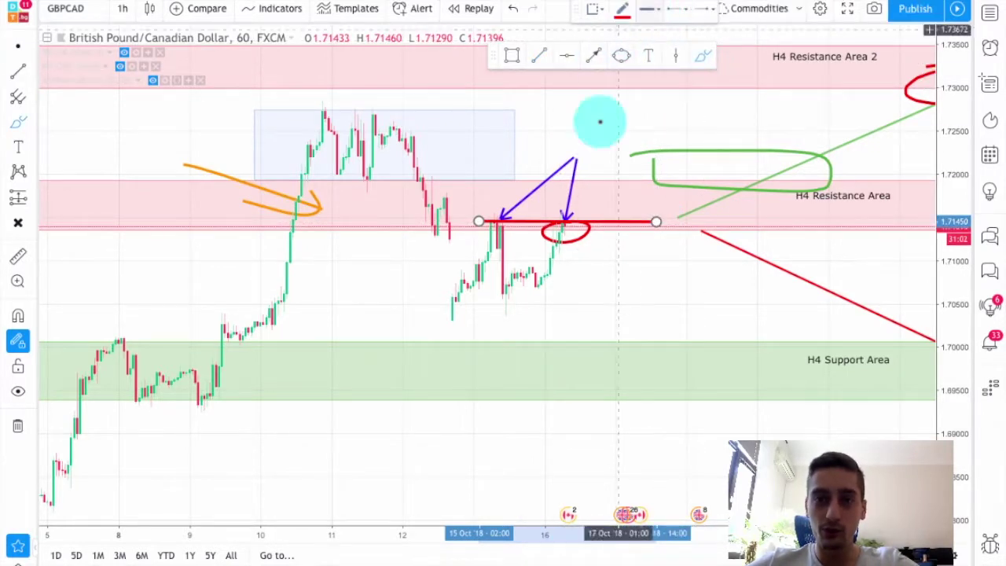
{"action": "mouse_move", "coordinate": [595, 179]}
{"action": "left_mouse_down"}
{"action": "mouse_move", "coordinate": [589, 196]}
{"action": "mouse_move", "coordinate": [613, 174]}
{"action": "mouse_move", "coordinate": [577, 182]}
{"action": "left_mouse_up"}
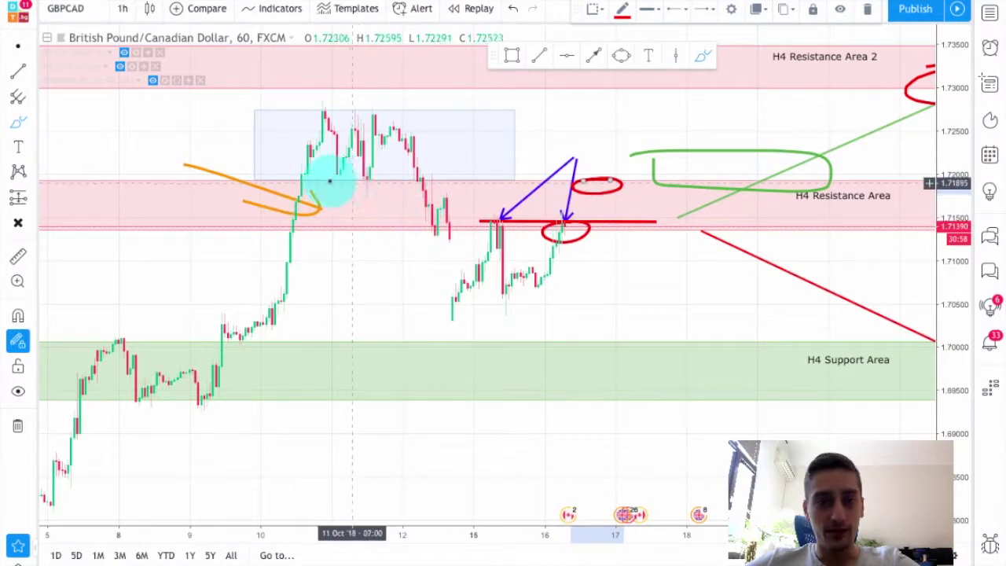
{"action": "left_click", "coordinate": [537, 55]}
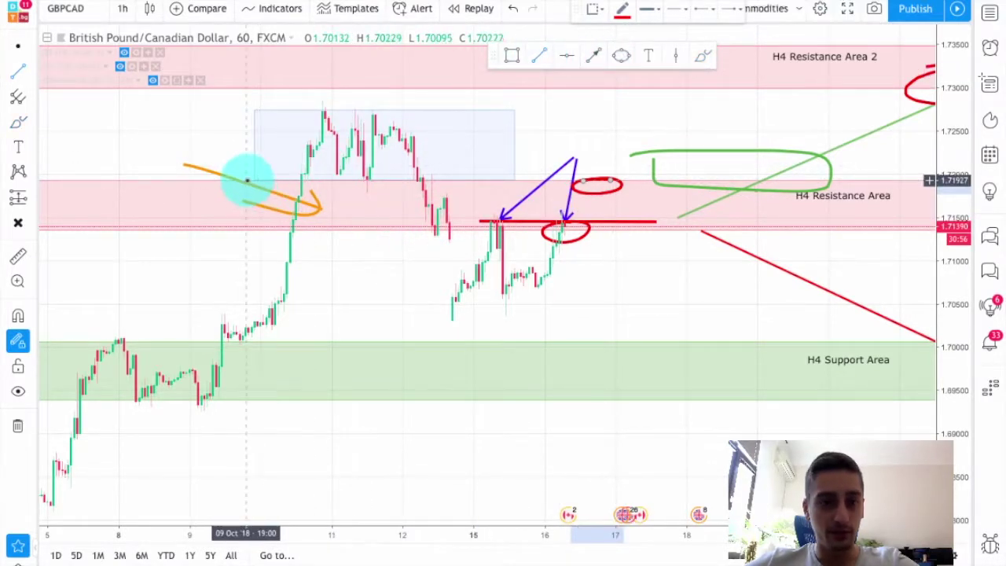
{"action": "left_click_drag", "start_coordinate": [246, 180], "coordinate": [711, 181]}
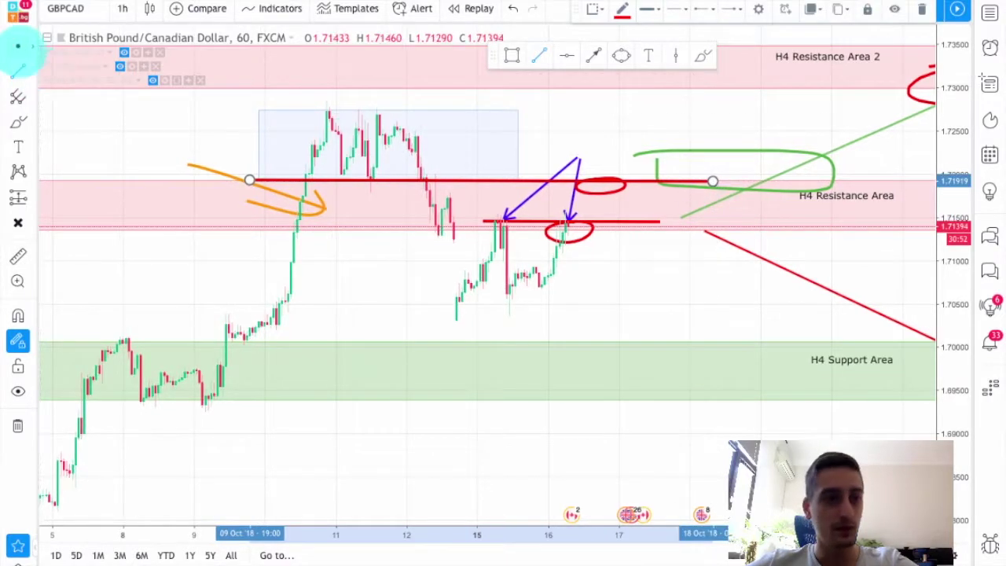
{"action": "left_click_drag", "start_coordinate": [684, 308], "coordinate": [647, 272]}
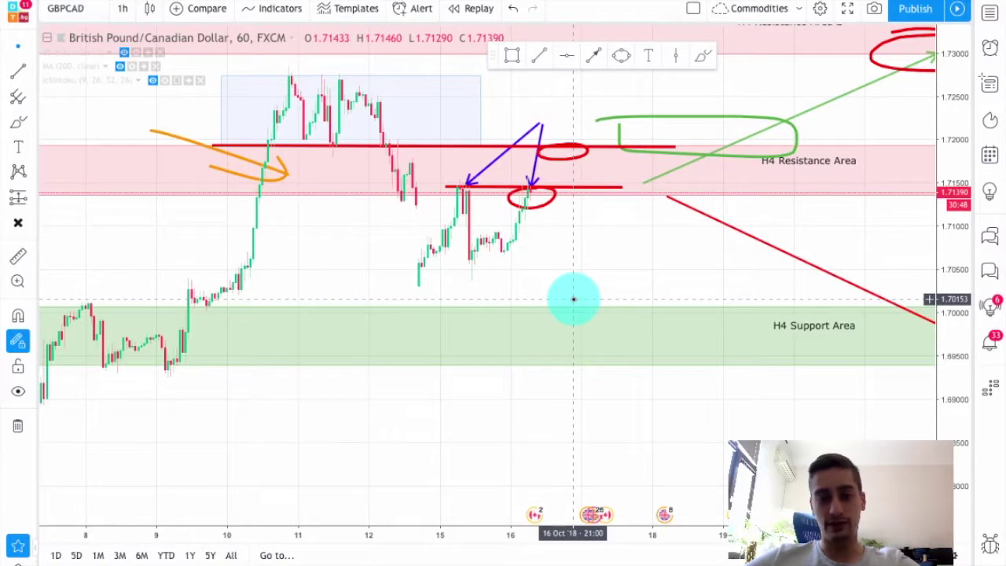
{"action": "left_click_drag", "start_coordinate": [587, 310], "coordinate": [543, 352]}
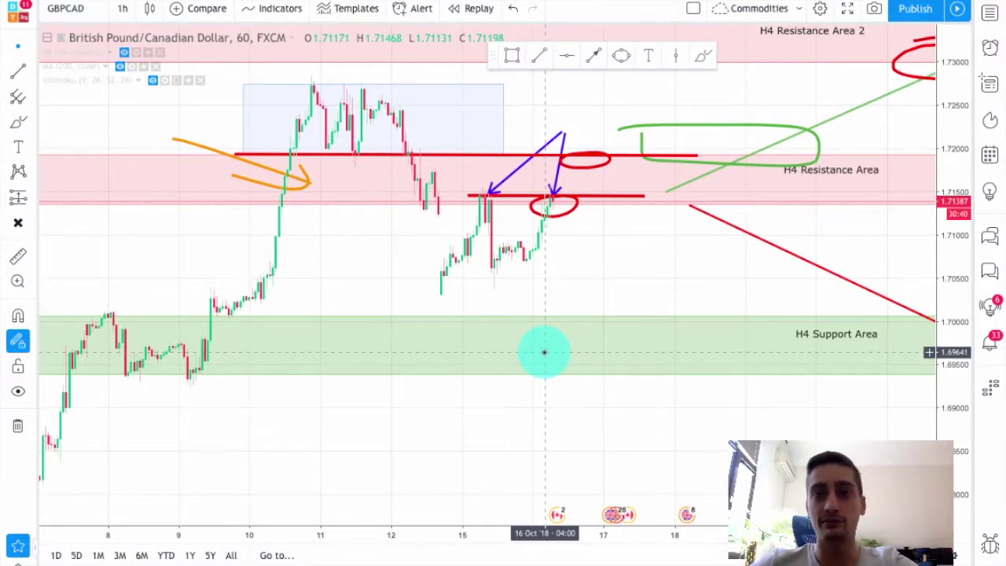
{"action": "left_click_drag", "start_coordinate": [652, 273], "coordinate": [631, 274]}
{"action": "right_click", "coordinate": [635, 270]}
{"action": "left_click", "coordinate": [637, 270]}
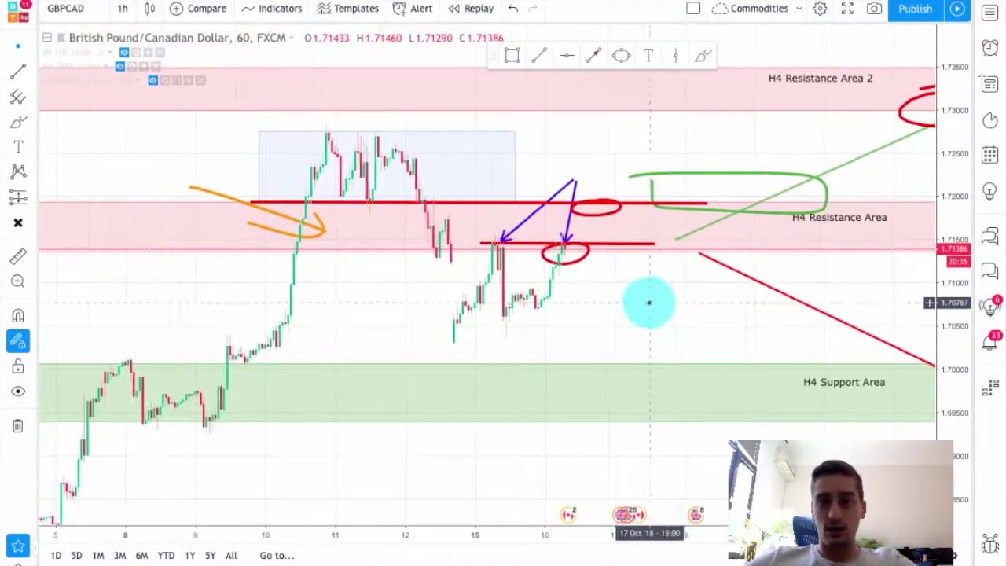
- Switch the GBPCAD chart to the 30-minute timeframe
{"action": "left_click", "coordinate": [122, 9]}
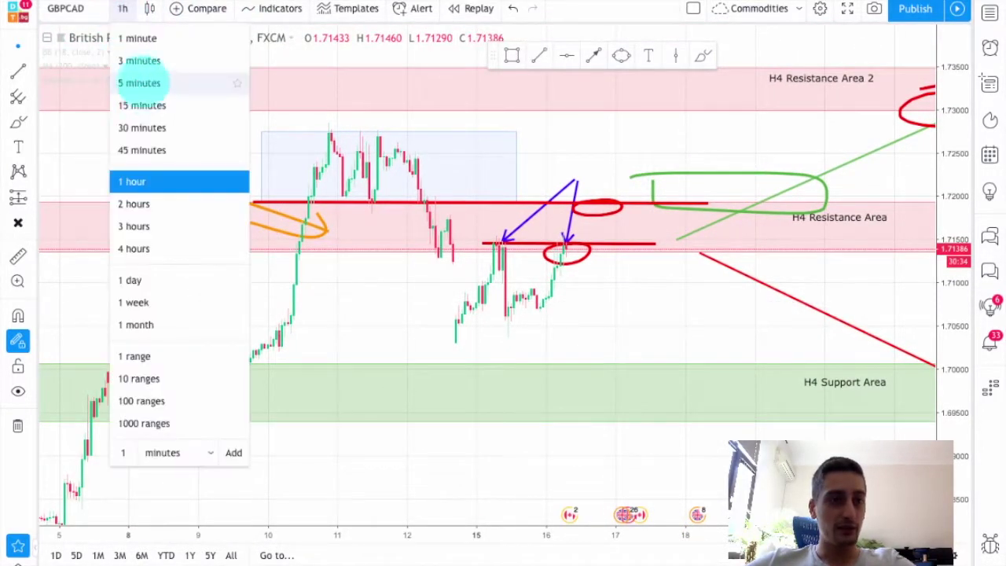
{"action": "left_click", "coordinate": [143, 127]}
{"action": "left_click_drag", "start_coordinate": [483, 197], "coordinate": [723, 306]}
{"action": "scroll", "coordinate": [723, 306], "scroll_direction": "down", "scroll_amount": 2}
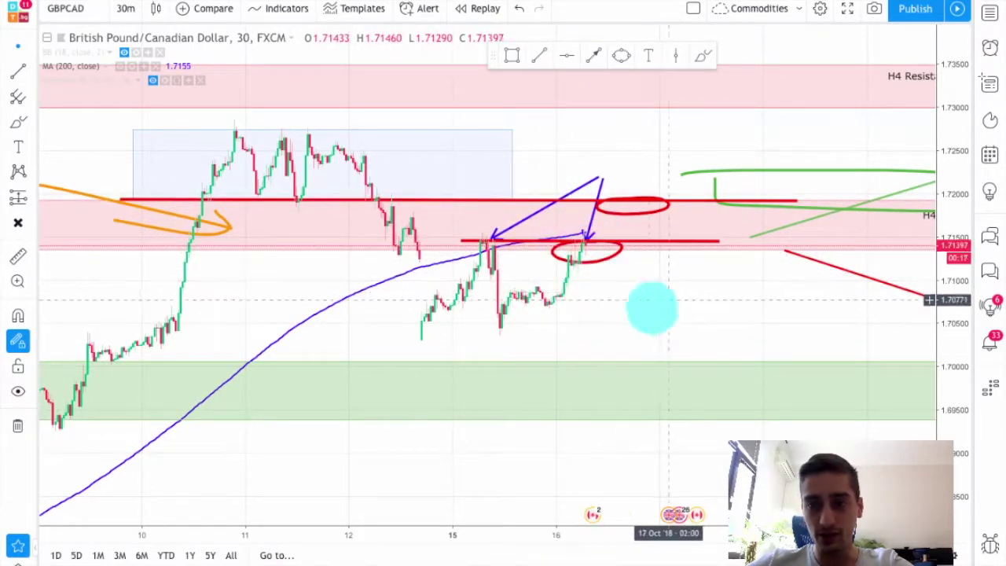
{"action": "left_click_drag", "start_coordinate": [652, 307], "coordinate": [630, 315]}
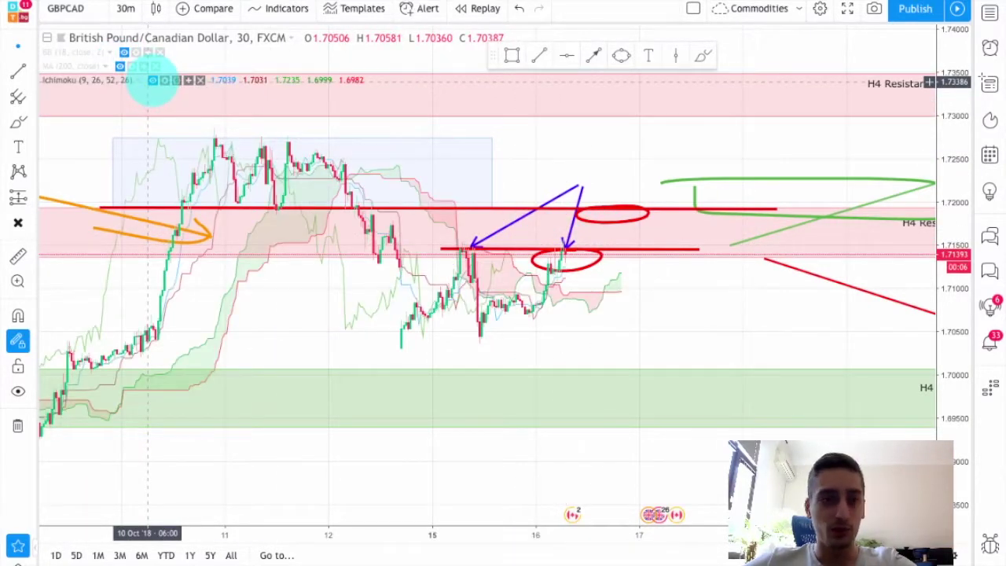
- Hide the Ichimoku indicator and show the Bollinger Bands (18, close, 2) on the 30-minute chart
{"action": "left_click", "coordinate": [153, 80]}
{"action": "left_click", "coordinate": [124, 52]}
{"action": "scroll", "coordinate": [664, 297], "scroll_direction": "up", "scroll_amount": 2}
{"action": "left_click_drag", "start_coordinate": [624, 321], "coordinate": [602, 296]}
{"action": "scroll", "coordinate": [601, 294], "scroll_direction": "down", "scroll_amount": 1}
{"action": "scroll", "coordinate": [498, 289], "scroll_direction": "down", "scroll_amount": 1}
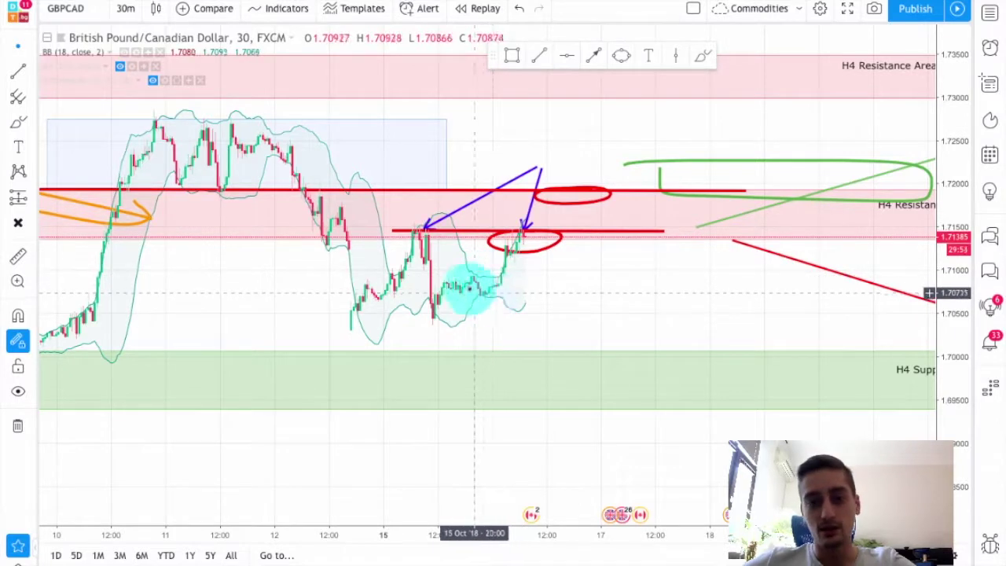
{"action": "scroll", "coordinate": [577, 315], "scroll_direction": "right", "scroll_amount": 3}
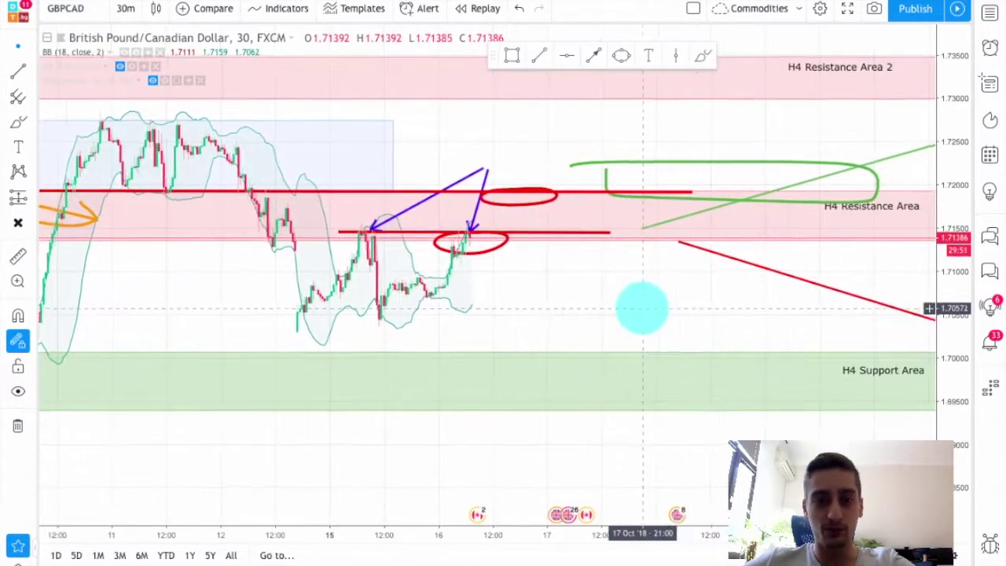
{"action": "left_click_drag", "start_coordinate": [643, 306], "coordinate": [690, 310]}
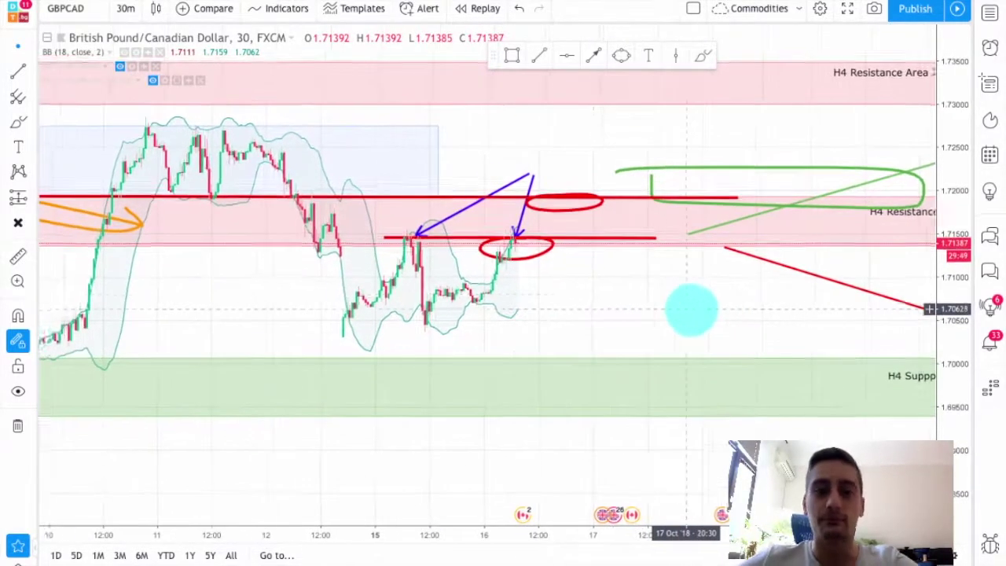